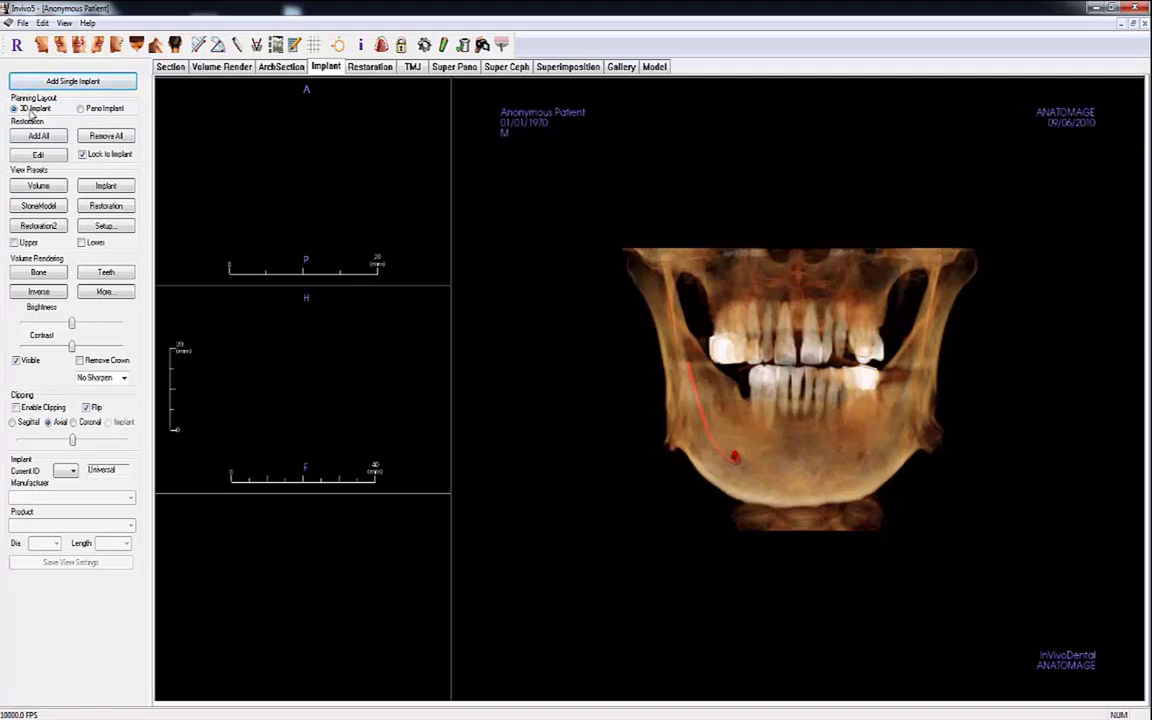
Step: Add a single implant for tooth 29 and place it in the gap behind the lower teeth on the 3D jaw
{"action": "left_click", "coordinate": [46, 80]}
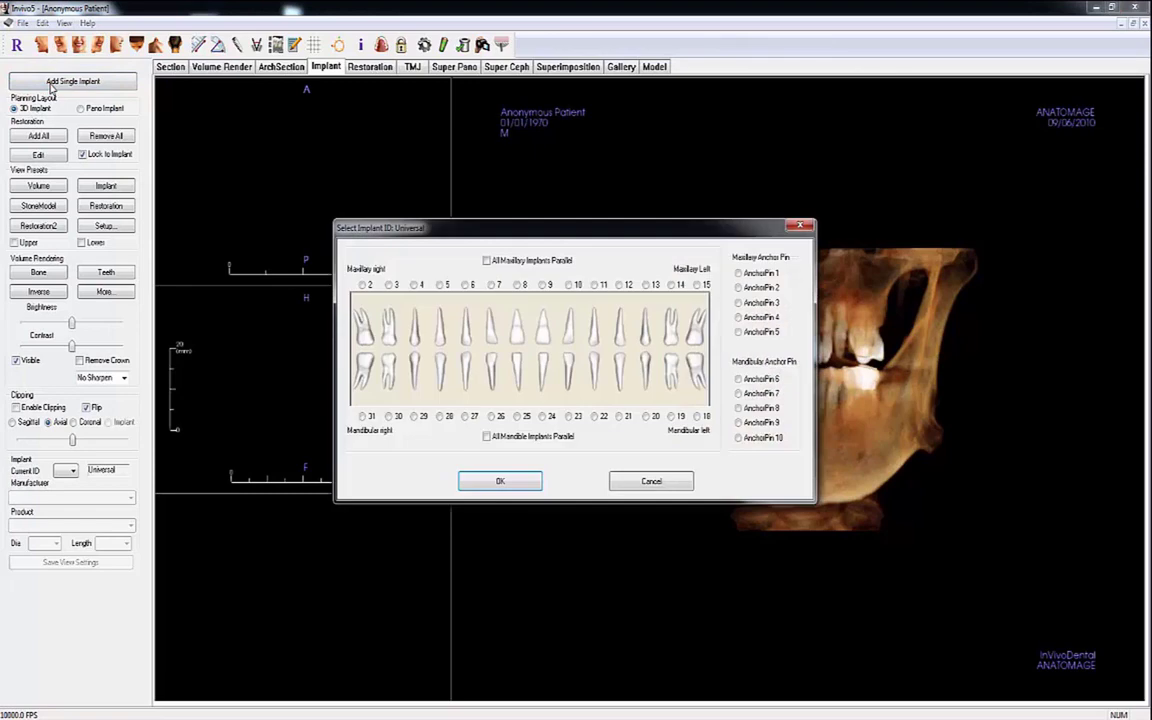
{"action": "left_click", "coordinate": [413, 416]}
{"action": "left_click", "coordinate": [495, 481]}
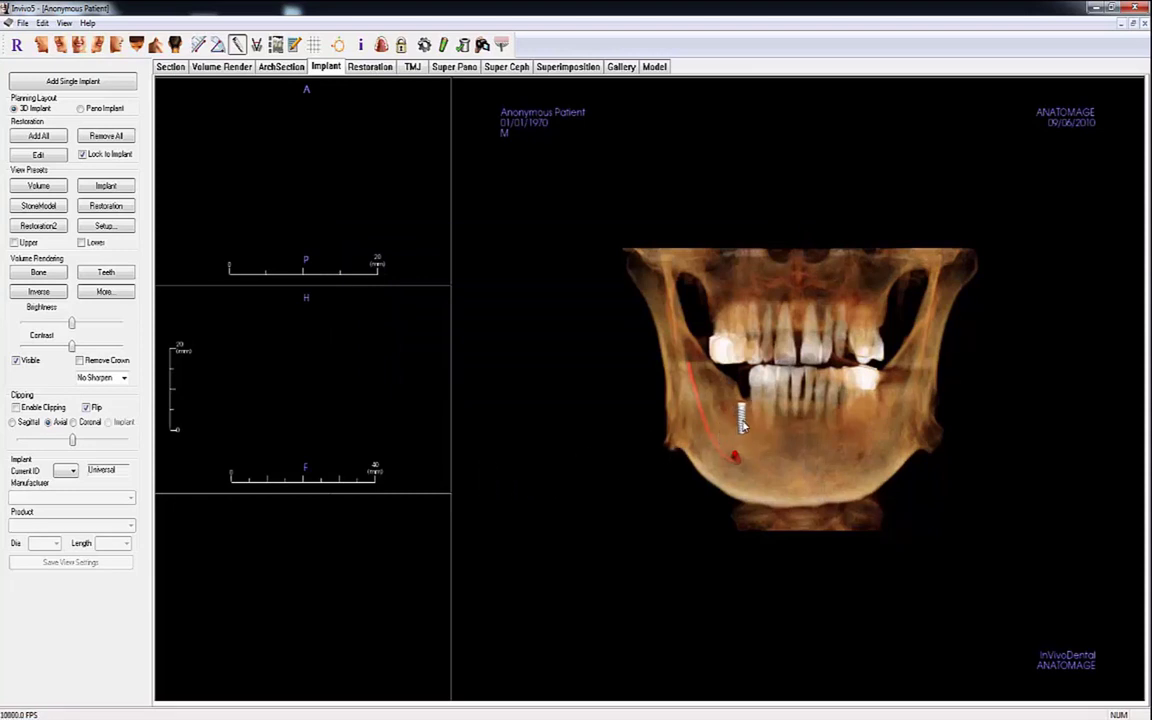
{"action": "left_click", "coordinate": [740, 425]}
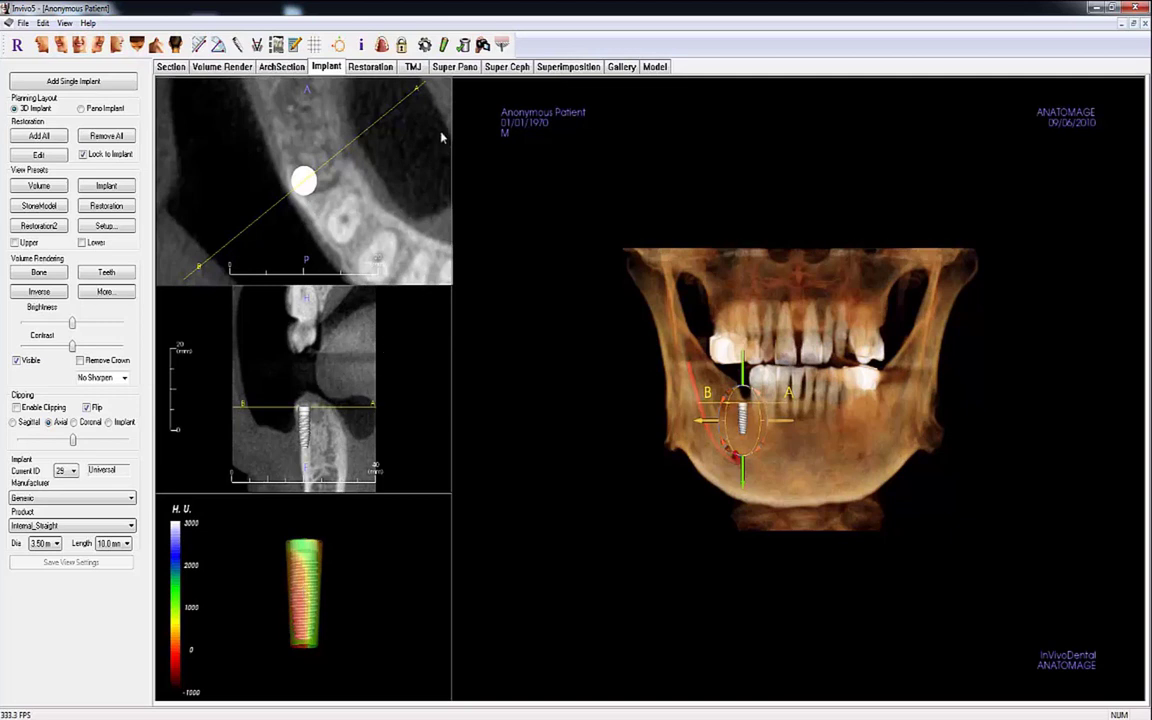
Step: Hide the implant's density profile and rotate the axial view's slice line slightly clockwise around the implant
{"action": "left_click", "coordinate": [443, 46]}
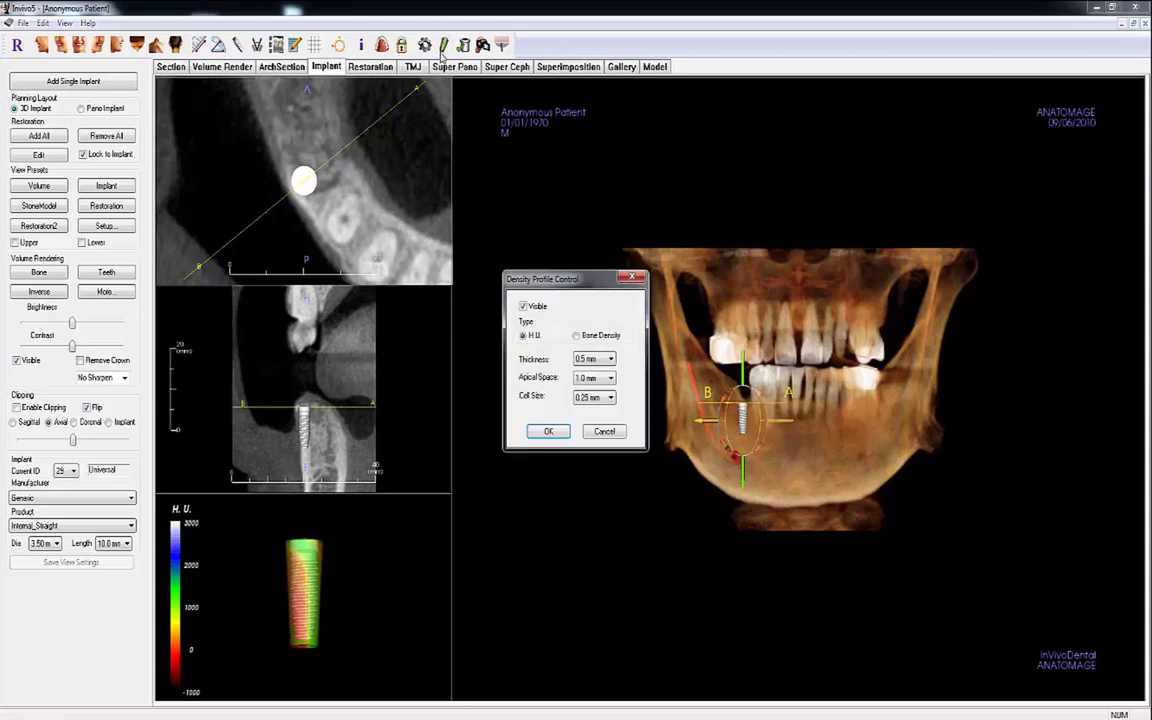
{"action": "left_click", "coordinate": [522, 305]}
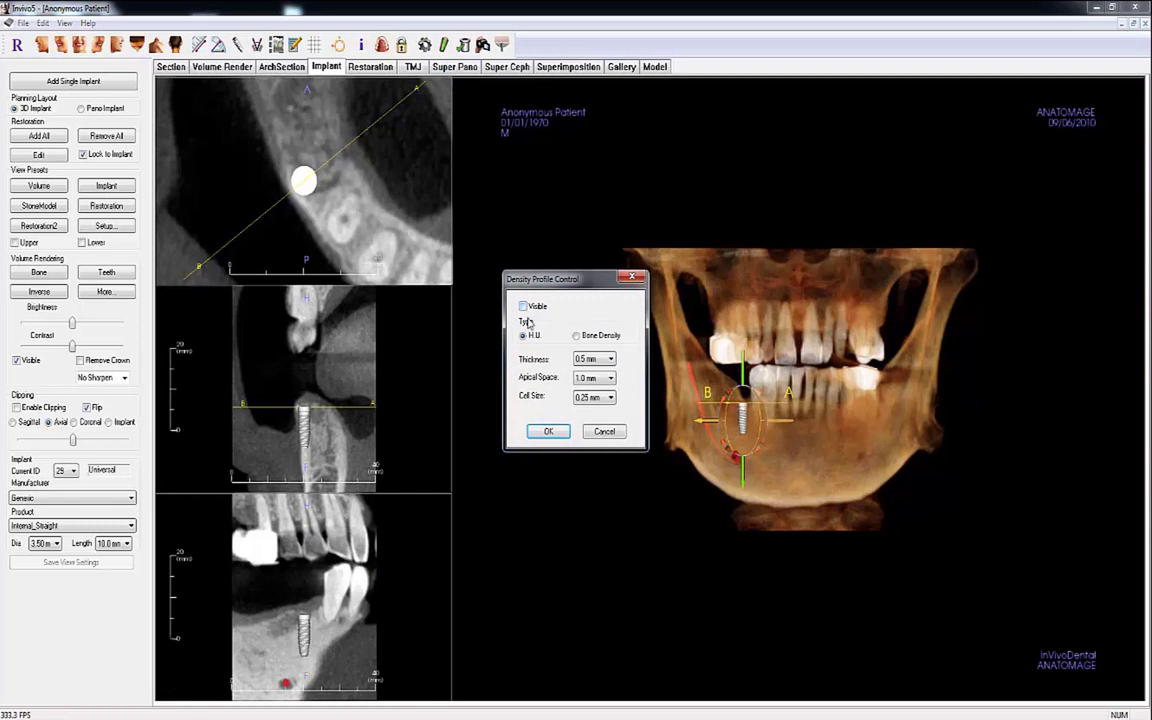
{"action": "key", "text": "Return"}
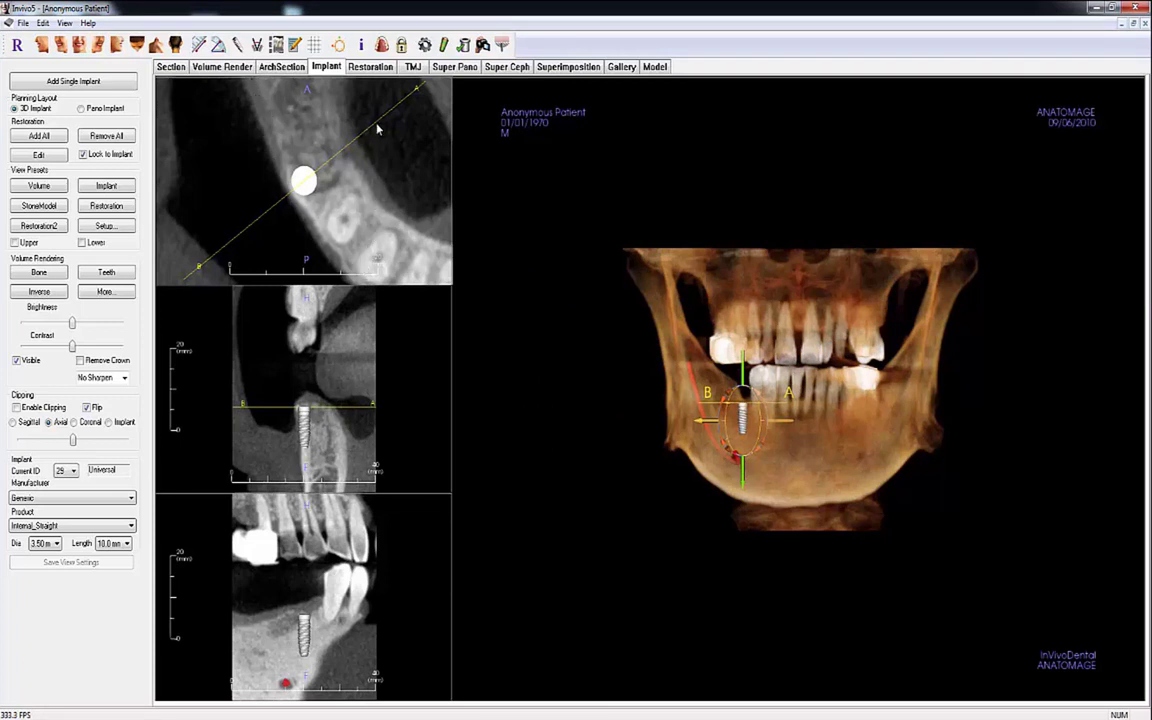
{"action": "left_click_drag", "start_coordinate": [379, 126], "coordinate": [358, 148]}
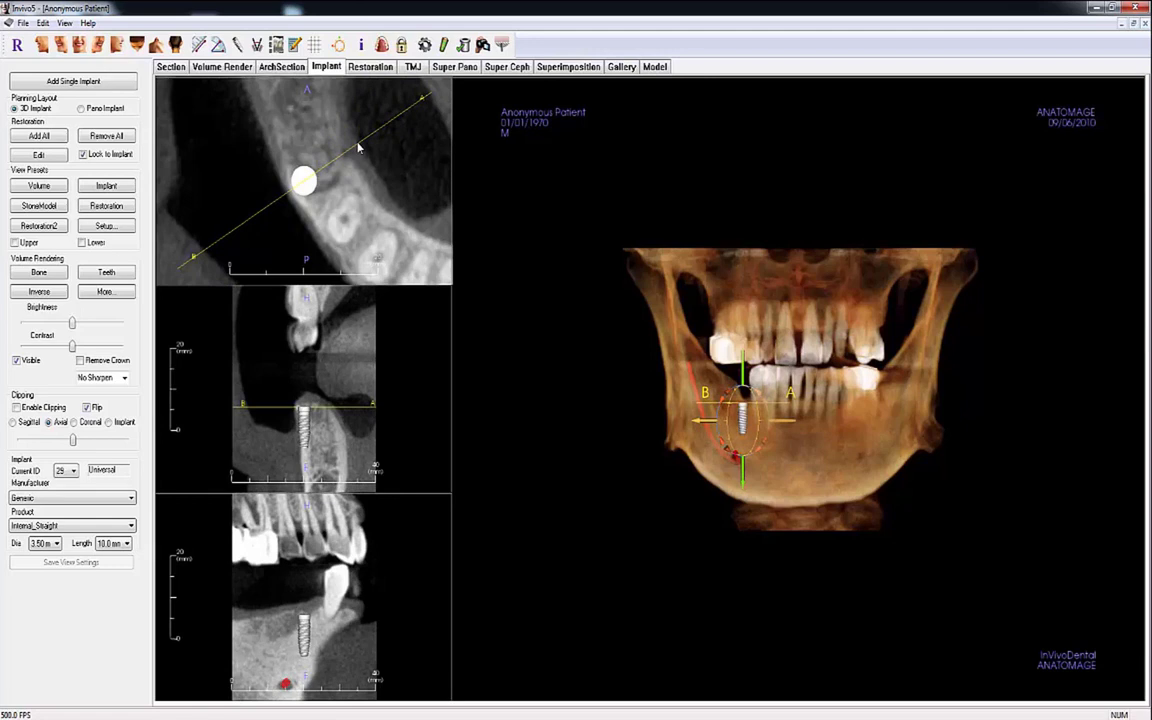
Step: Change implant 29 to an 11.0 mm long Astra OsseoSpeed_TX_S and shift it slightly toward the front teeth in the 3D view
{"action": "left_click", "coordinate": [128, 497]}
{"action": "scroll", "coordinate": [130, 460], "scroll_direction": "up", "scroll_amount": 10}
{"action": "left_click", "coordinate": [40, 240]}
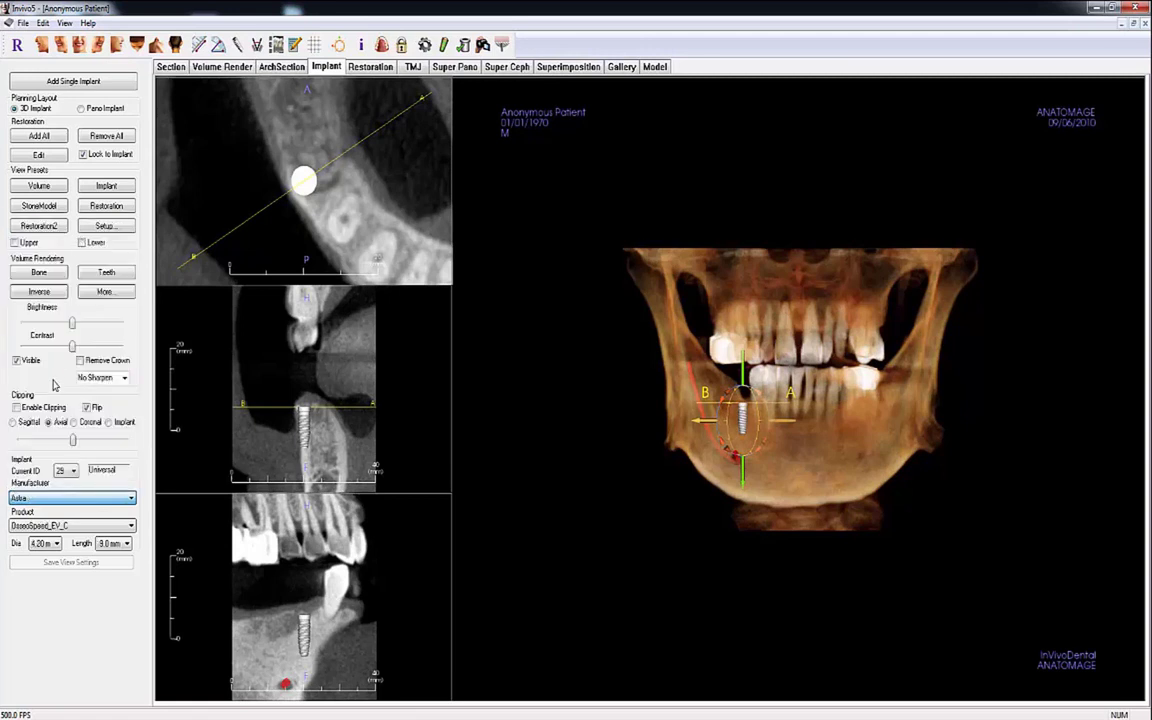
{"action": "left_click", "coordinate": [65, 525]}
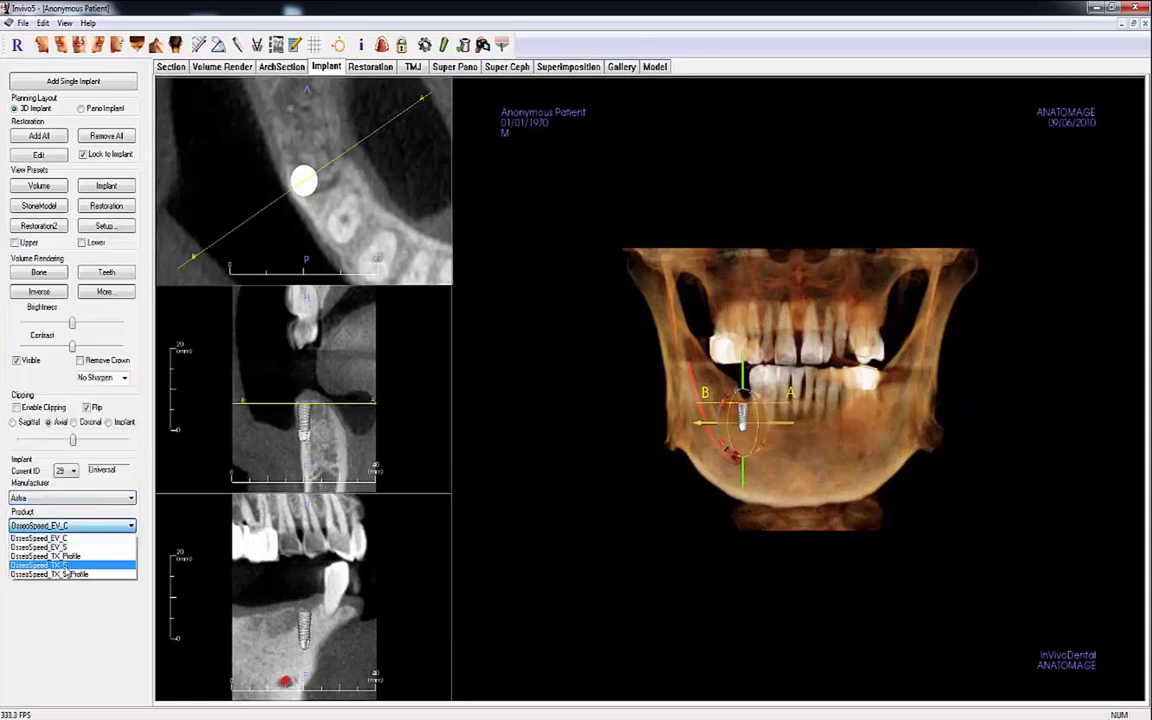
{"action": "left_click", "coordinate": [63, 566]}
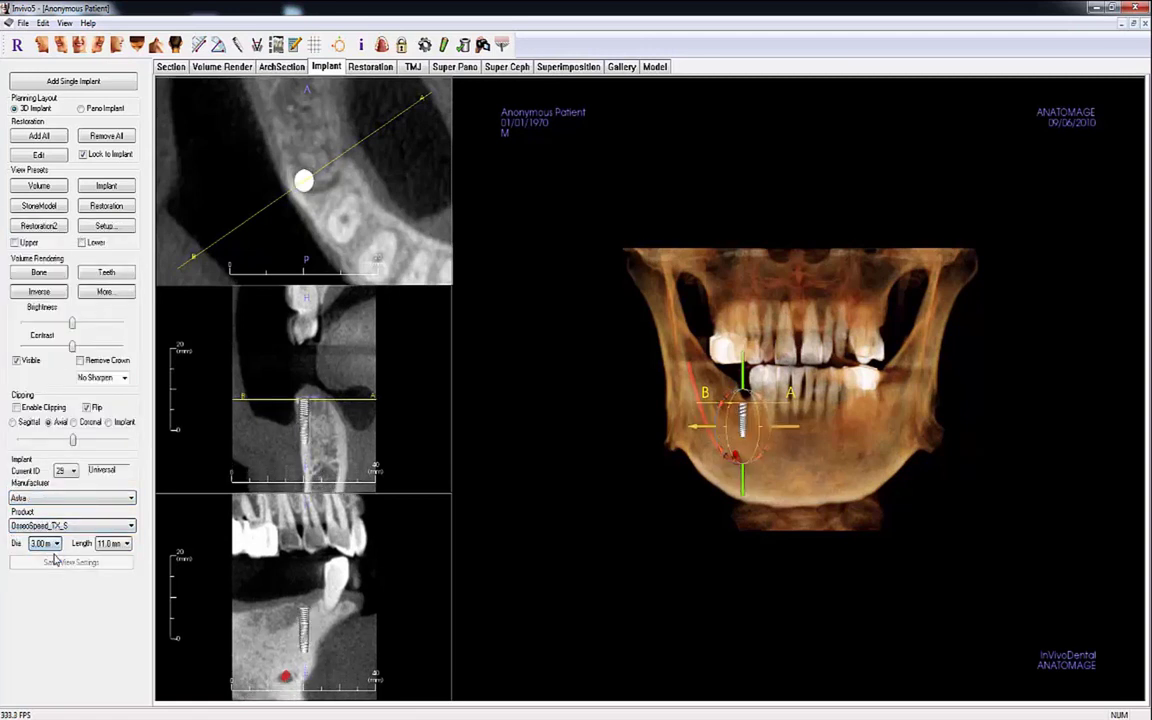
{"action": "left_click", "coordinate": [112, 543]}
{"action": "left_click", "coordinate": [107, 561]}
{"action": "left_click_drag", "start_coordinate": [743, 420], "coordinate": [716, 405]}
{"action": "left_click_drag", "start_coordinate": [785, 430], "coordinate": [792, 431]}
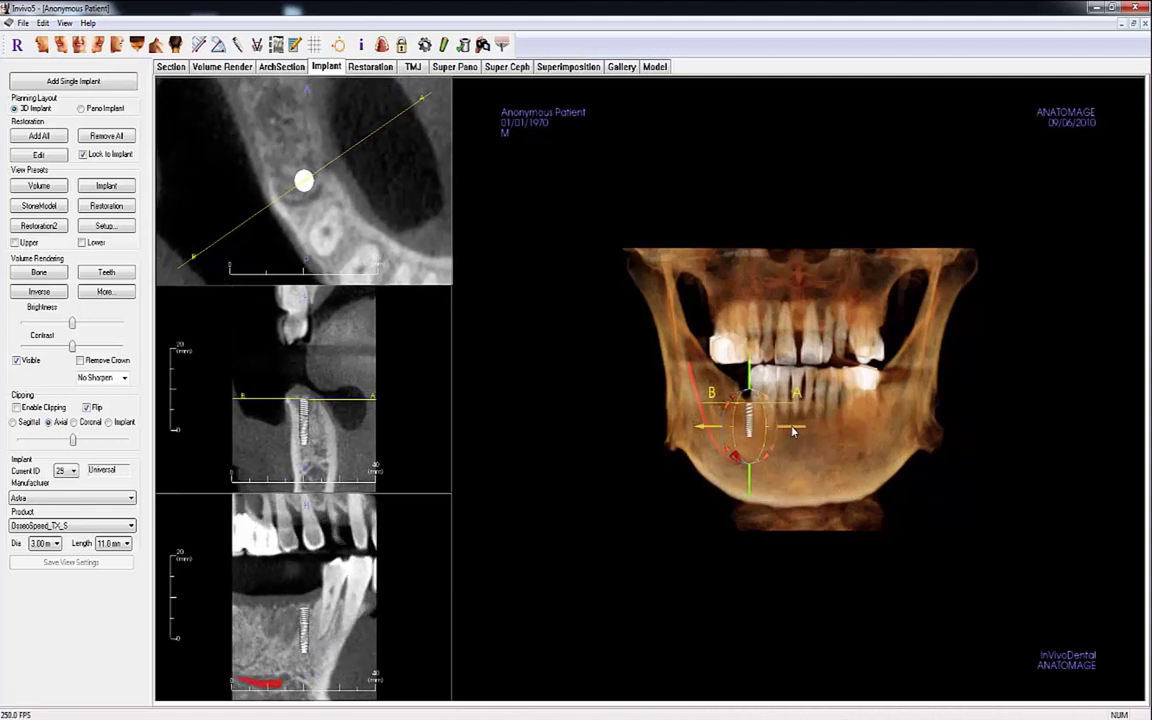
Step: Inspect the implant from above with axial clipping and check the slices with the grid overlay, leaving both off with a front view
{"action": "left_click", "coordinate": [17, 408]}
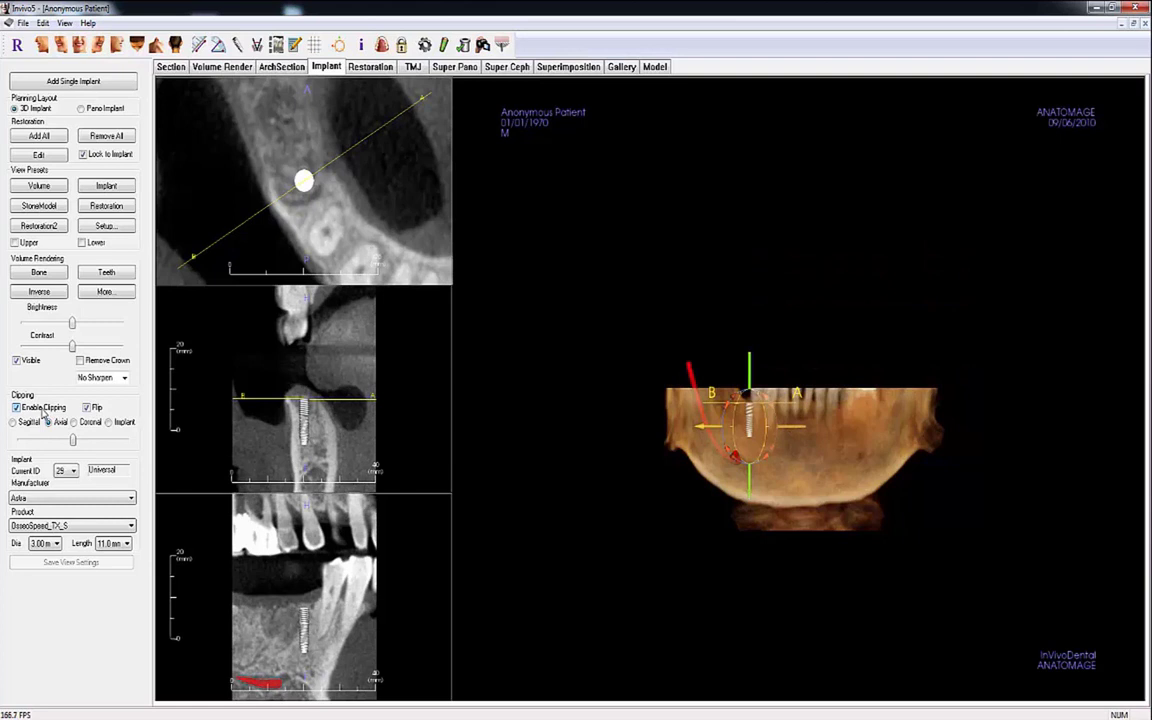
{"action": "left_click_drag", "start_coordinate": [709, 307], "coordinate": [706, 521]}
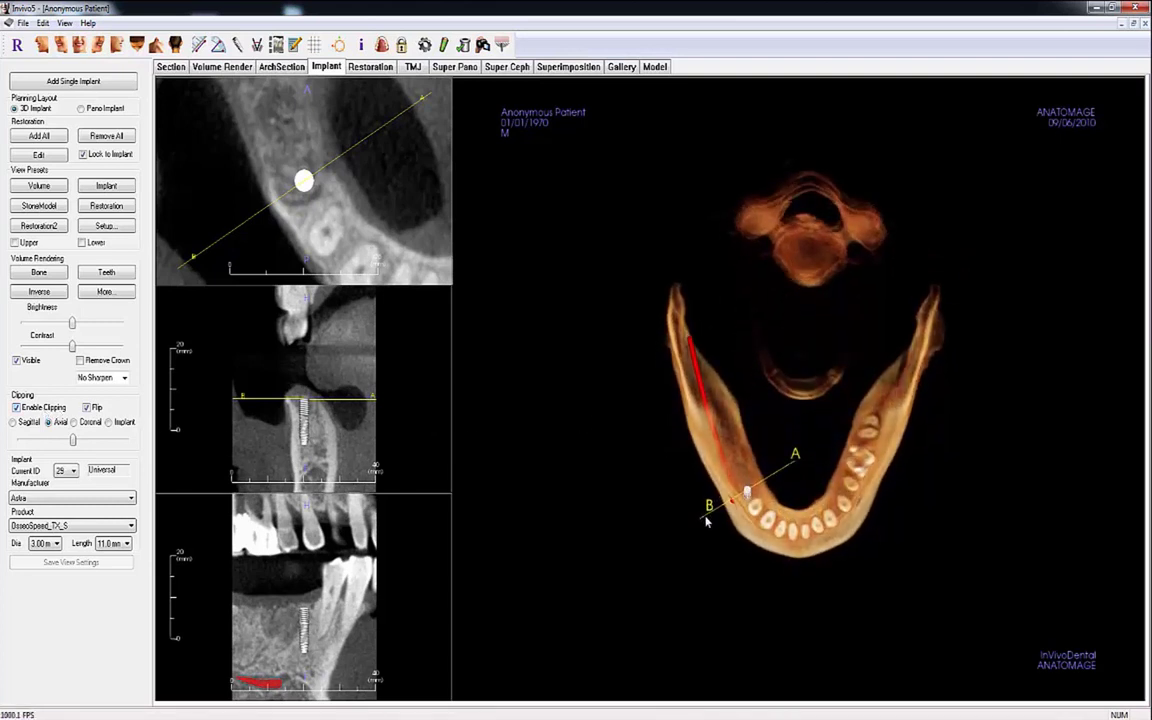
{"action": "left_click", "coordinate": [50, 409]}
{"action": "left_click", "coordinate": [79, 45]}
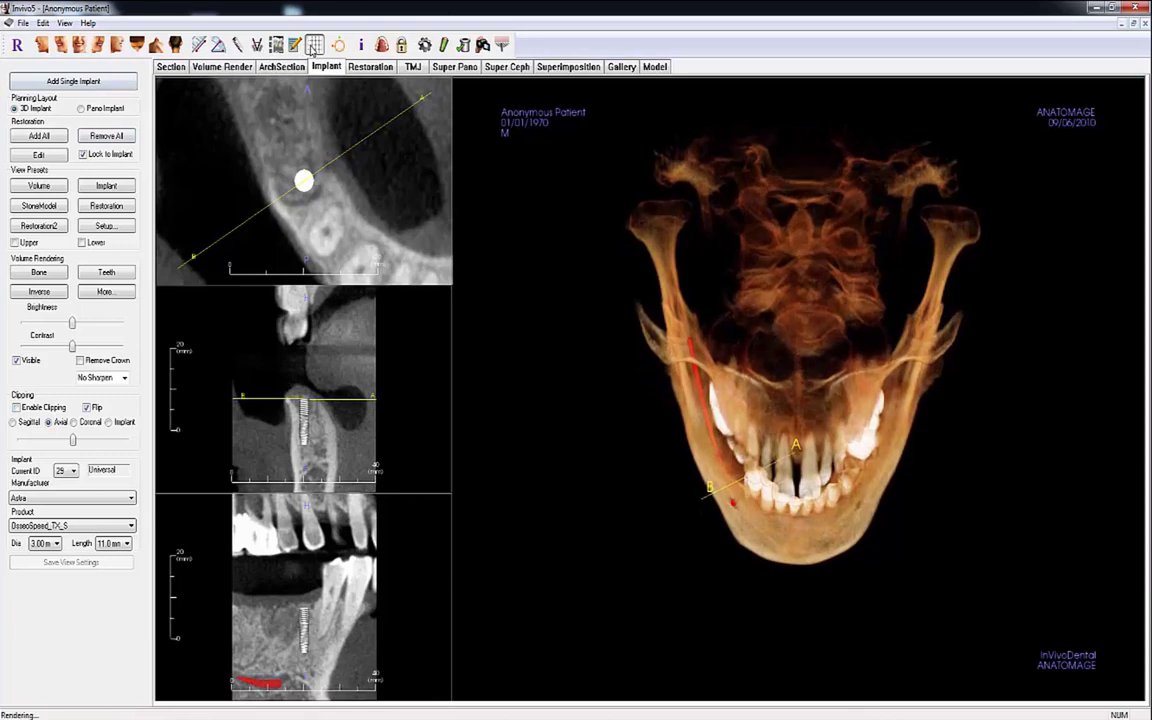
{"action": "left_click", "coordinate": [314, 45]}
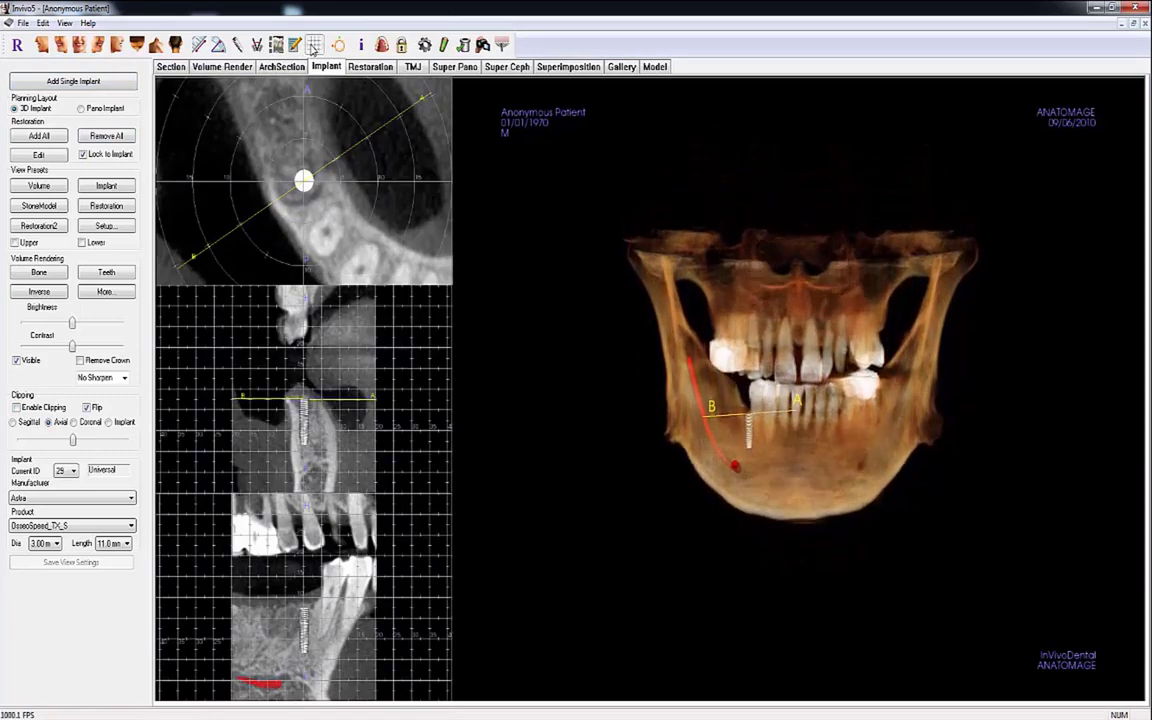
{"action": "left_click", "coordinate": [314, 45]}
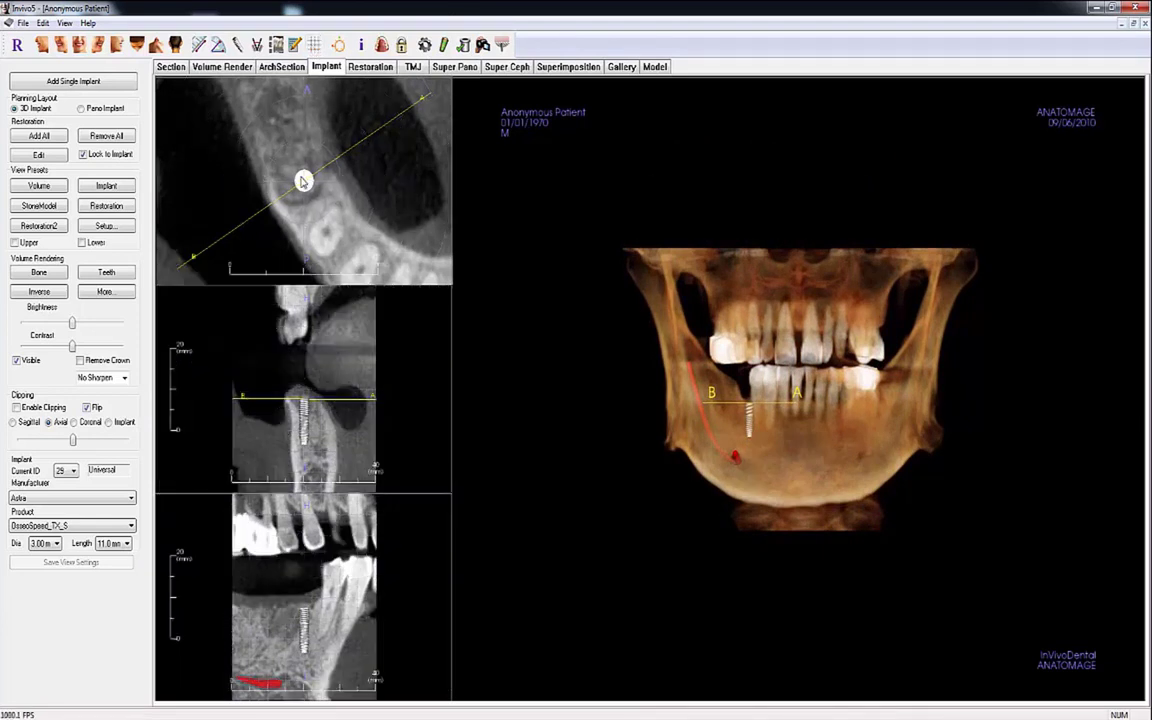
Step: Fine-tune implant 29 by nudging it and rotating its slice line in the axial slice, and tilting it in the cross-section
{"action": "left_click_drag", "start_coordinate": [303, 192], "coordinate": [309, 193]}
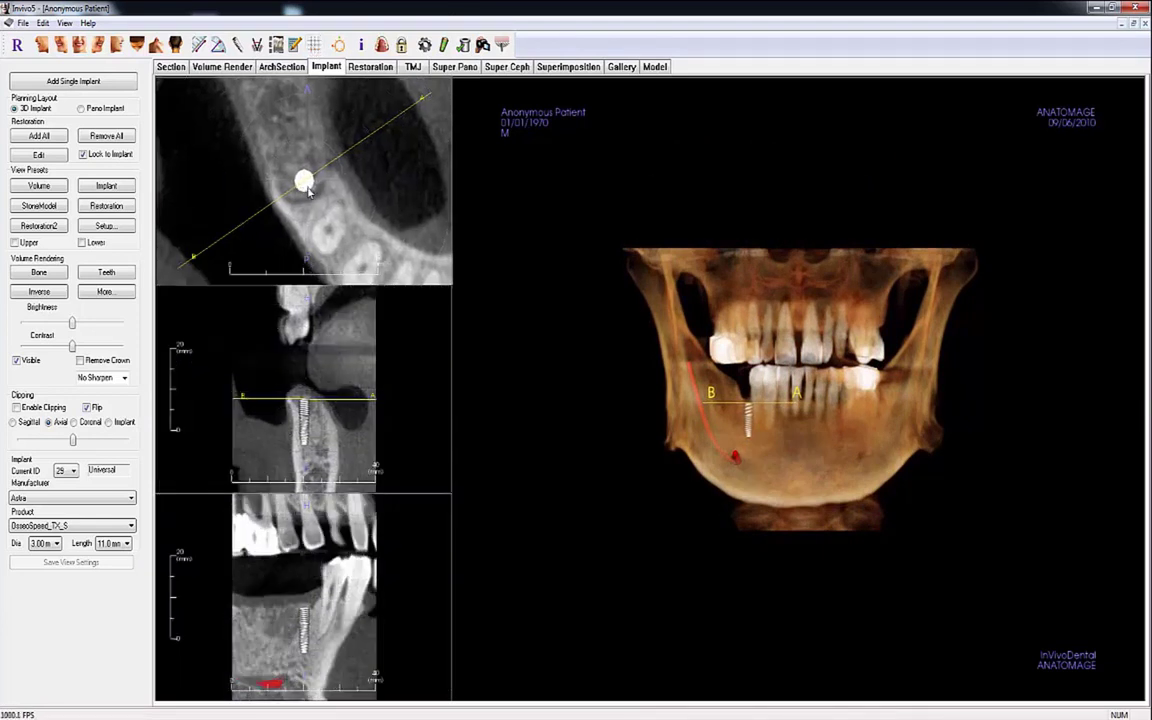
{"action": "left_click_drag", "start_coordinate": [312, 146], "coordinate": [348, 150]}
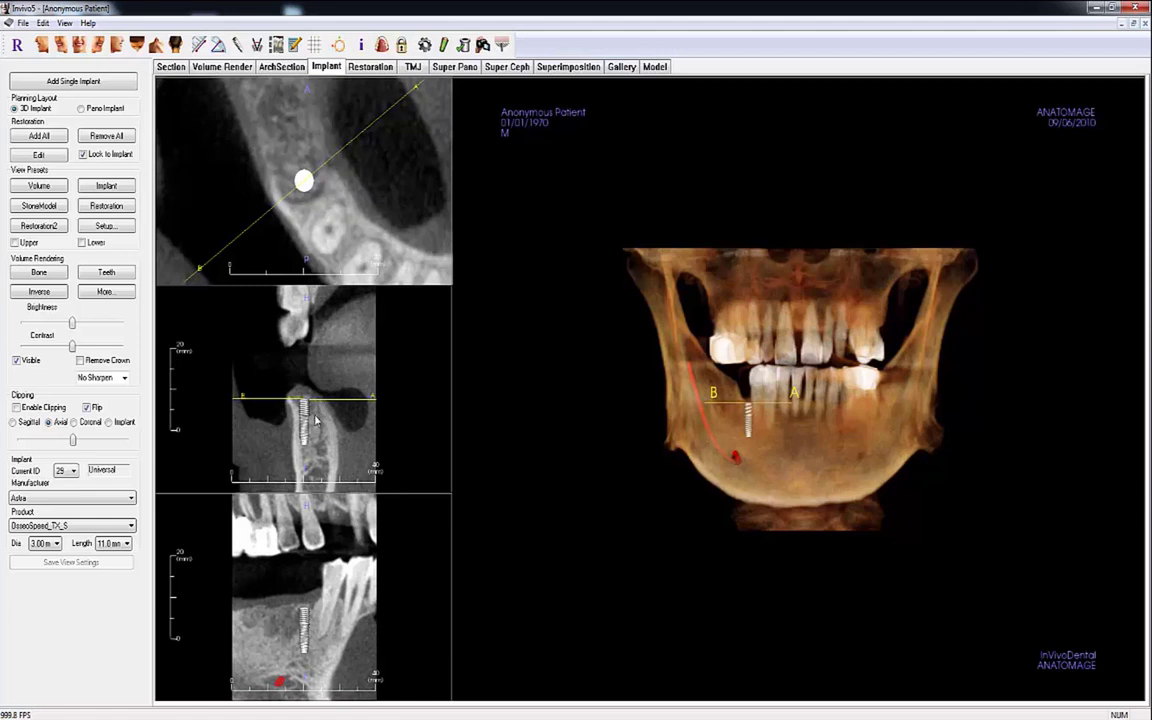
{"action": "mouse_move", "coordinate": [308, 434]}
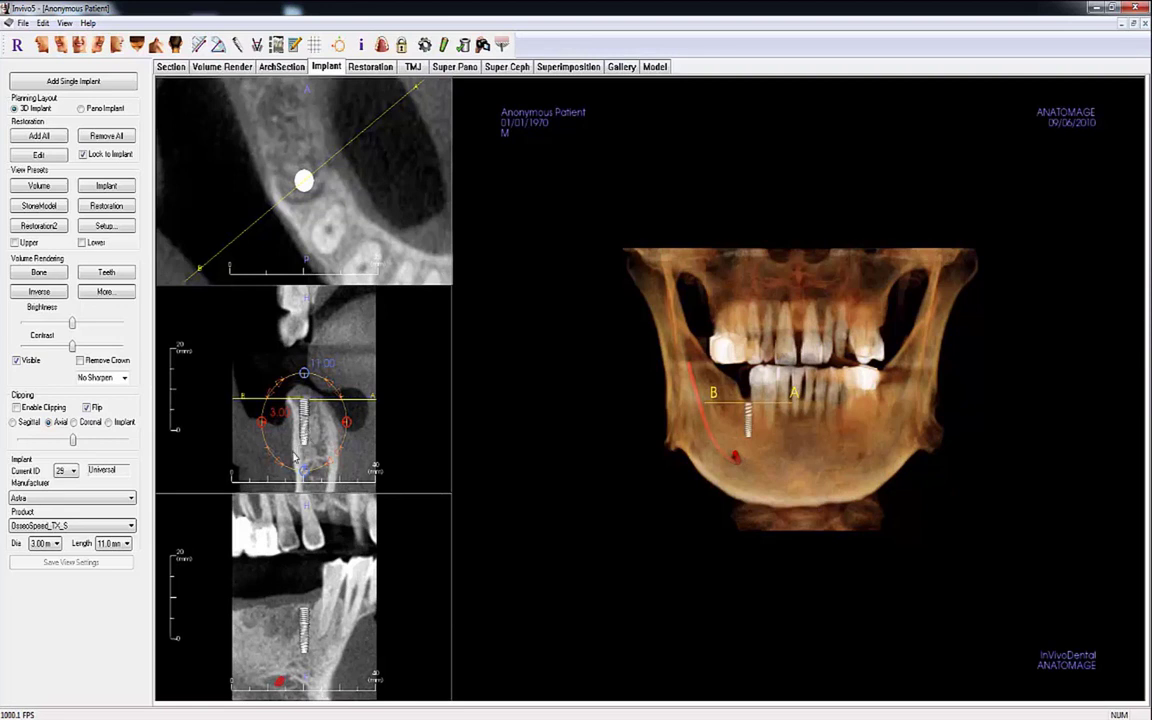
{"action": "left_click_drag", "start_coordinate": [279, 465], "coordinate": [282, 460]}
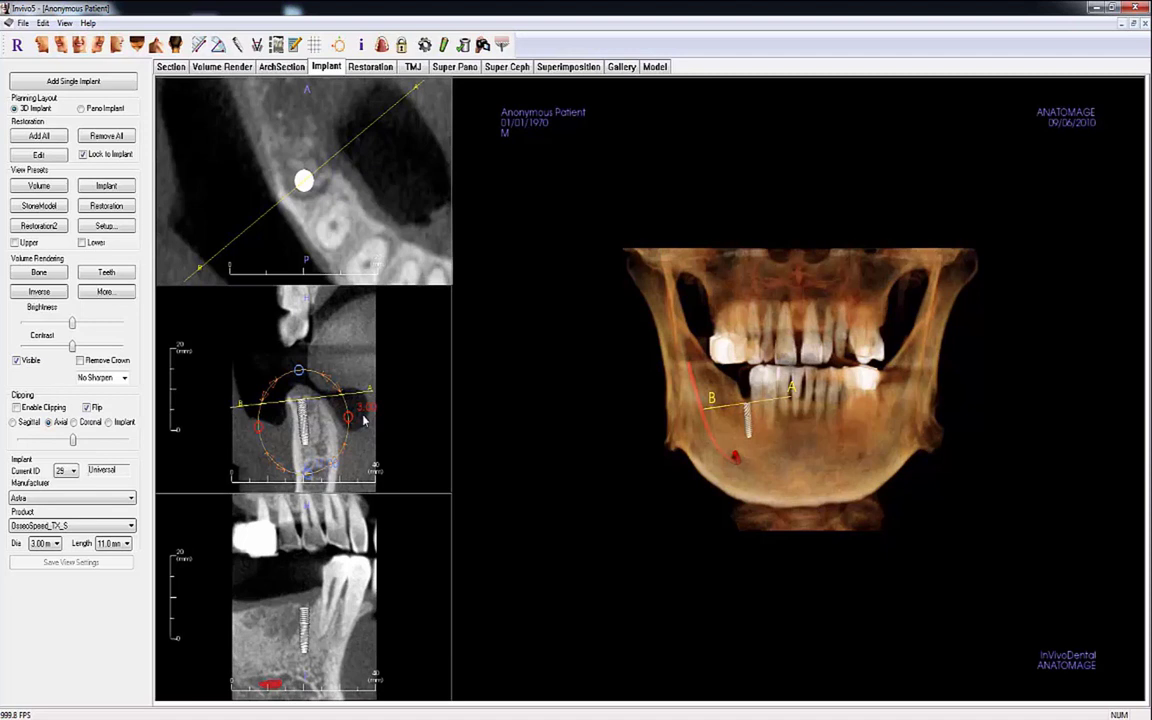
Step: Delete implant 29 from the plan
{"action": "key", "text": "Delete"}
{"action": "key", "text": "Return"}
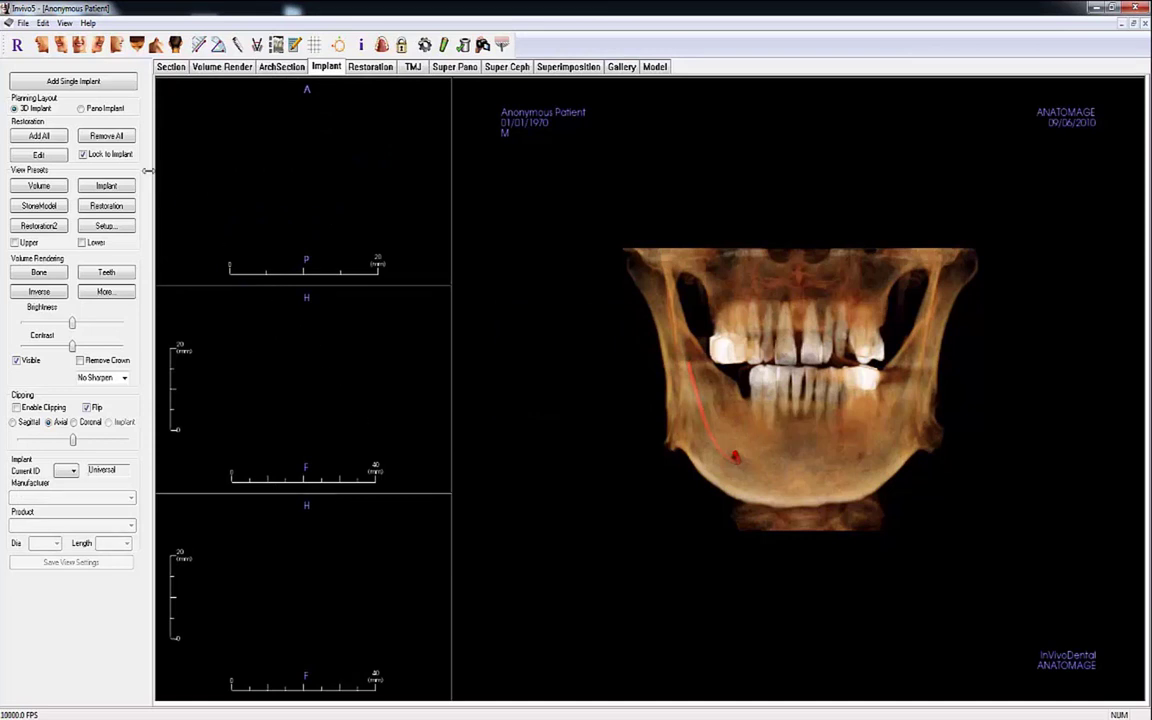
Step: Switch to the Pano Implant layout and adjust the vertical limits and arch trough so the panoramic image covers the whole mandible
{"action": "left_click", "coordinate": [102, 110]}
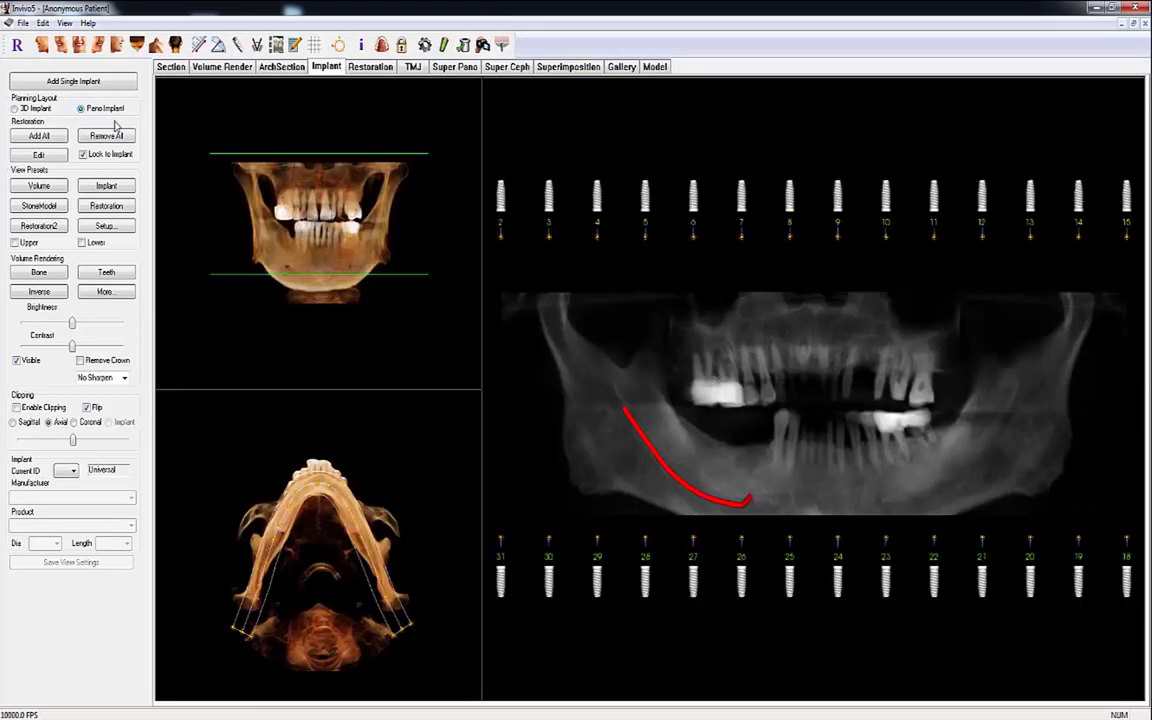
{"action": "left_click_drag", "start_coordinate": [195, 153], "coordinate": [200, 163]}
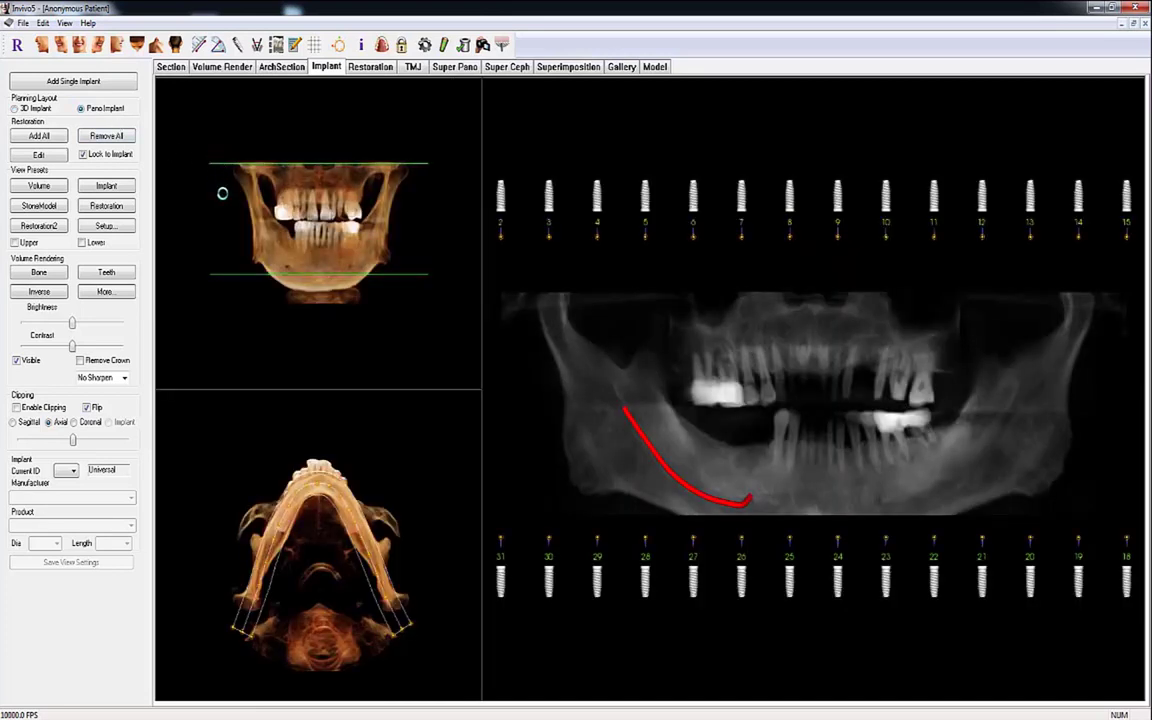
{"action": "left_click_drag", "start_coordinate": [231, 279], "coordinate": [231, 299]}
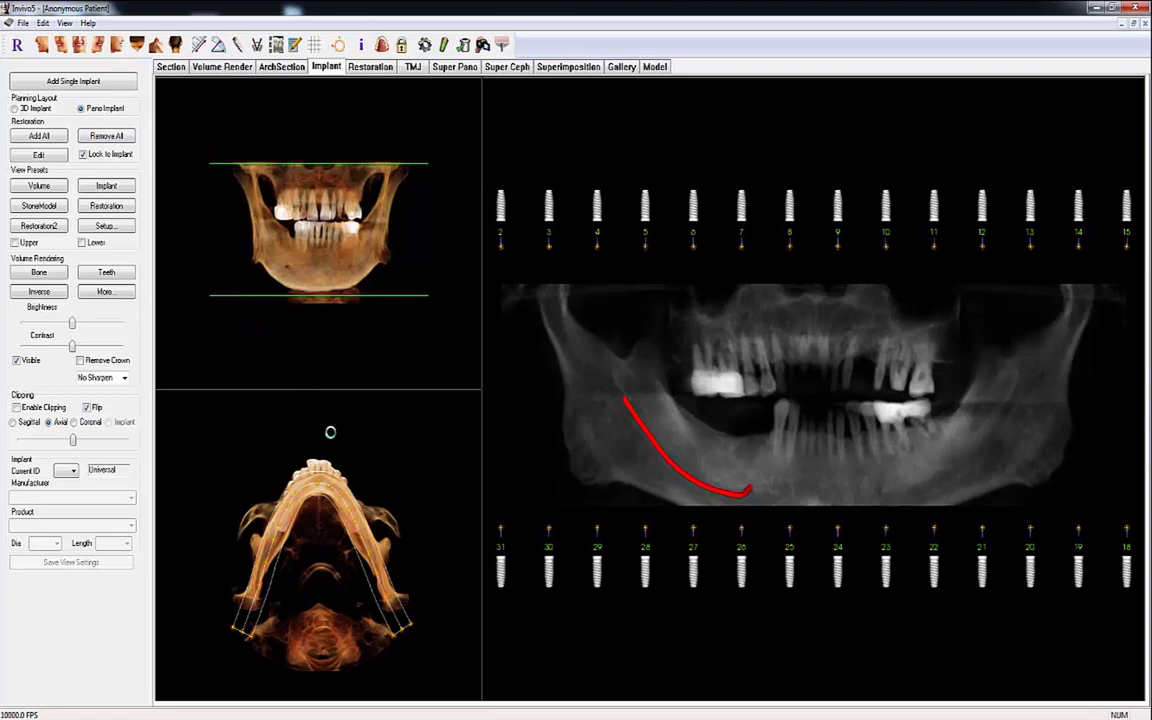
{"action": "left_click_drag", "start_coordinate": [413, 628], "coordinate": [416, 617]}
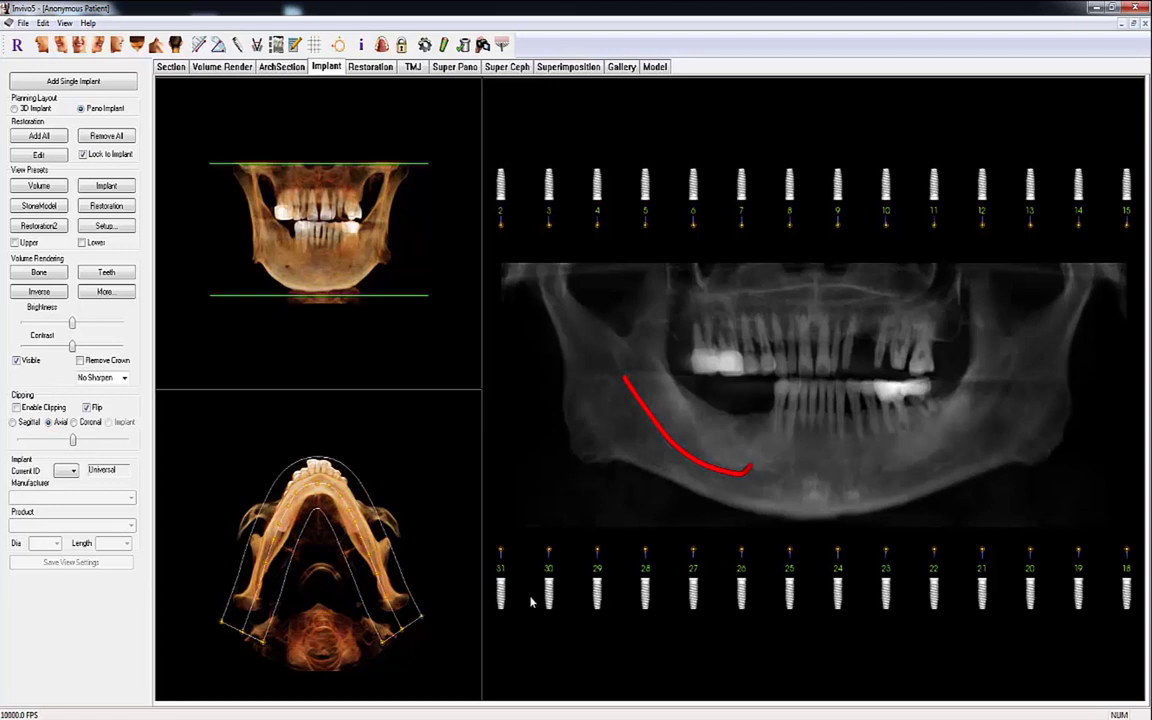
Step: Place implants 29 and 30 side by side in the gap behind the lower teeth, above the marked nerve on the panoramic image
{"action": "left_click_drag", "start_coordinate": [597, 590], "coordinate": [760, 440]}
{"action": "left_click_drag", "start_coordinate": [548, 594], "coordinate": [748, 437]}
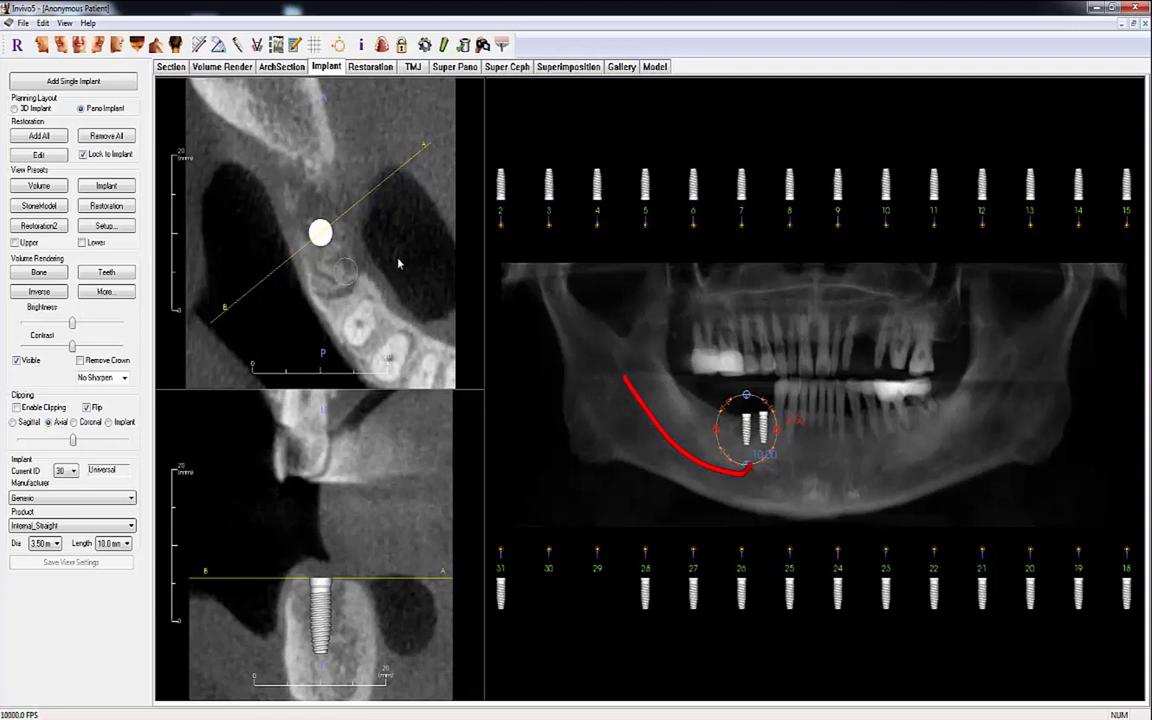
Step: Rotate the axial slice line at implant 30, and seat the implant deeper in the bone with a slight tilt in the cross-section
{"action": "left_click_drag", "start_coordinate": [422, 153], "coordinate": [437, 155]}
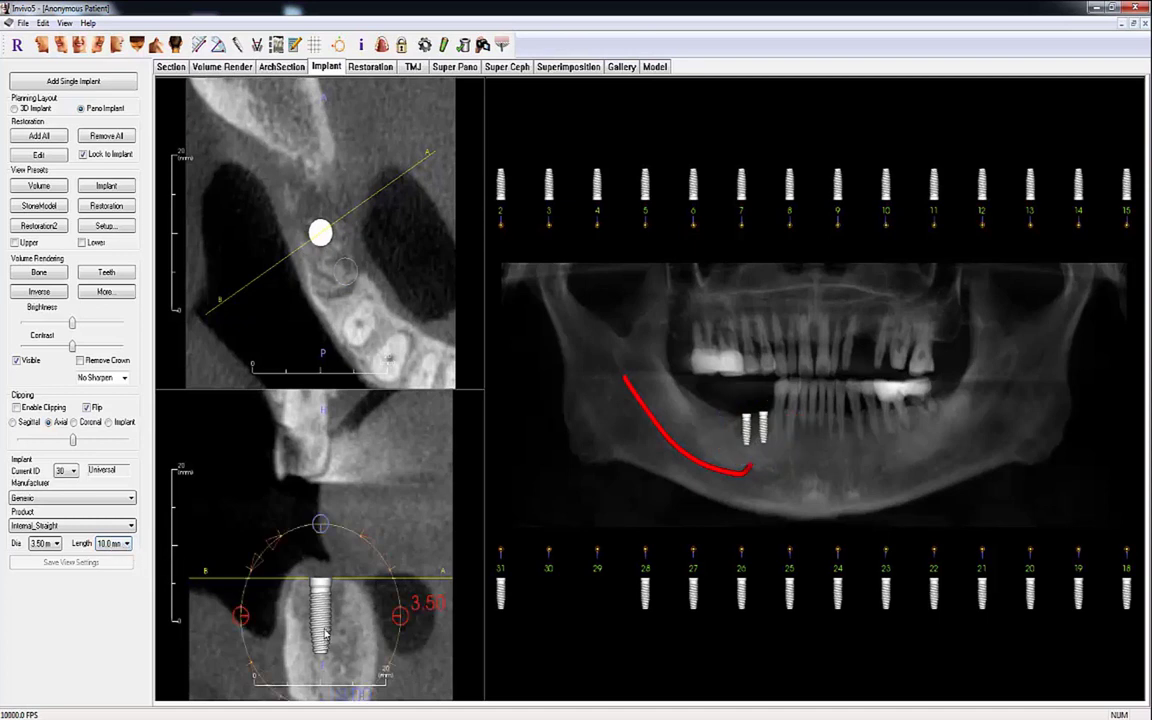
{"action": "mouse_move", "coordinate": [325, 600]}
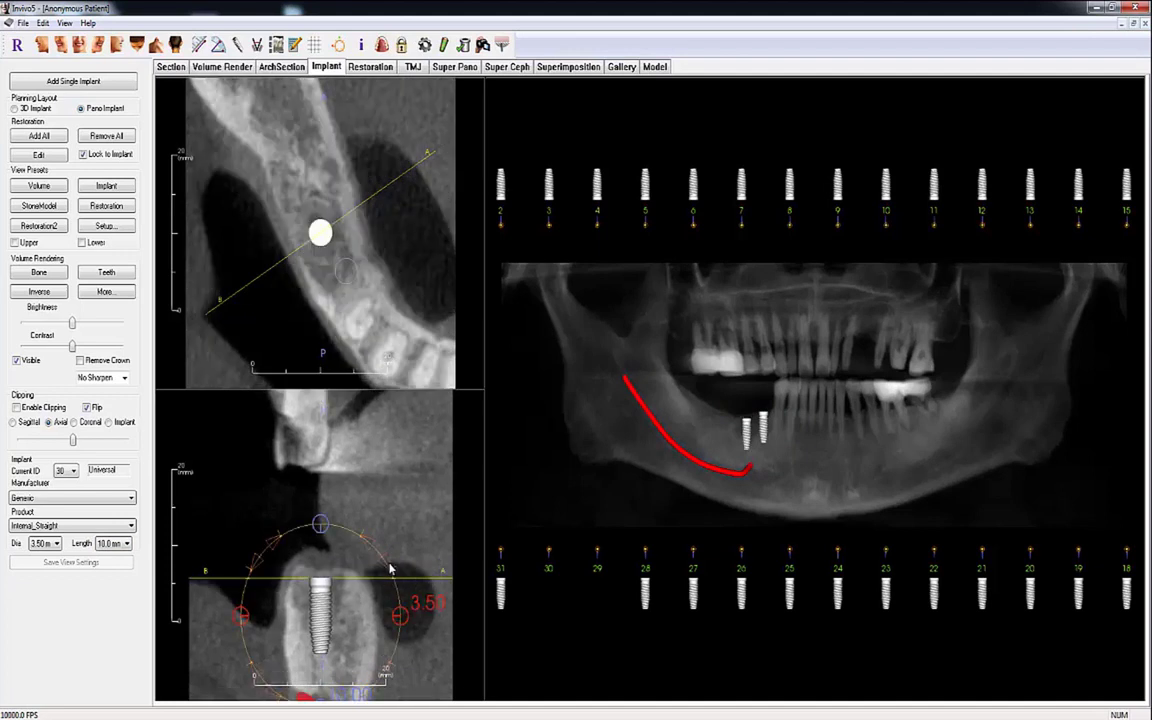
{"action": "left_click_drag", "start_coordinate": [390, 568], "coordinate": [390, 568]}
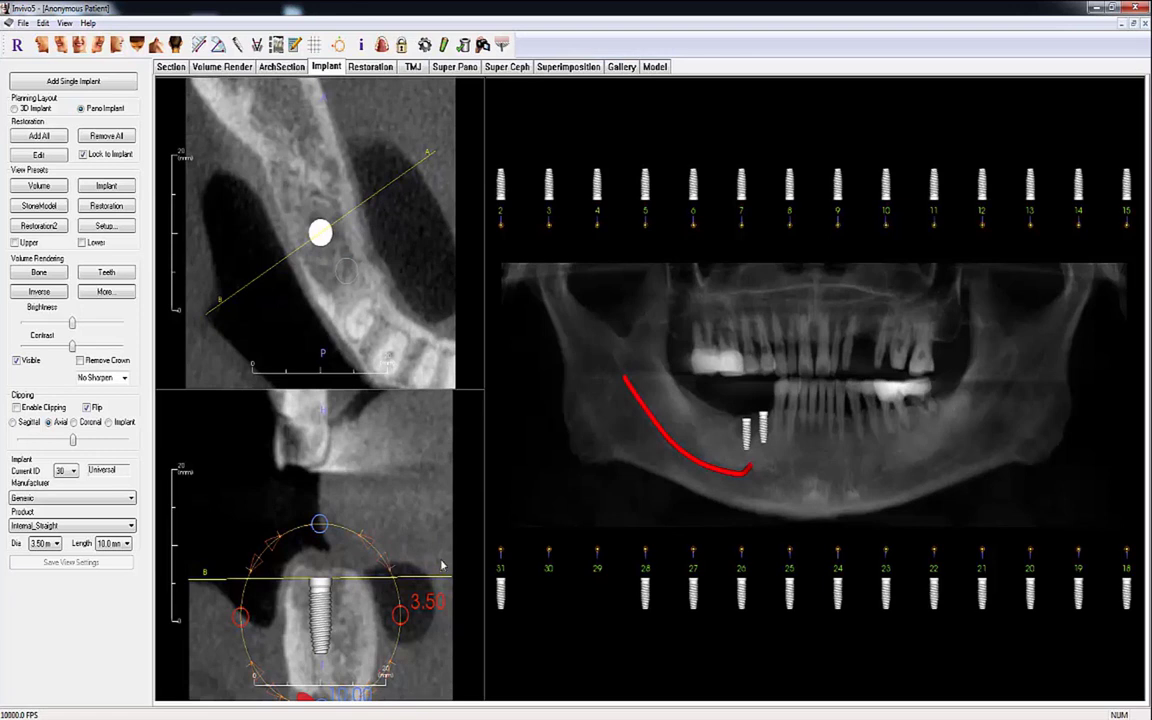
Step: Link implants 30 and 29 as a parallel group and slightly rotate implant 30 in the panoramic view
{"action": "left_click_drag", "start_coordinate": [549, 556], "coordinate": [598, 553]}
{"action": "left_click", "coordinate": [746, 443]}
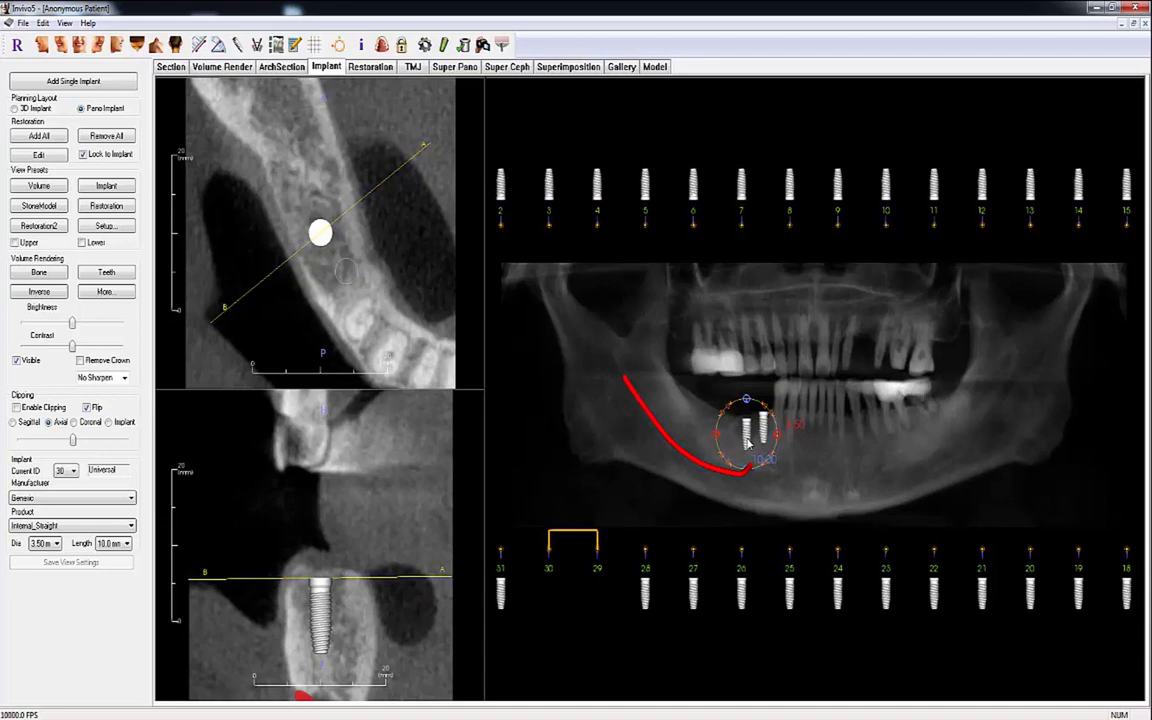
{"action": "left_click_drag", "start_coordinate": [746, 443], "coordinate": [773, 416]}
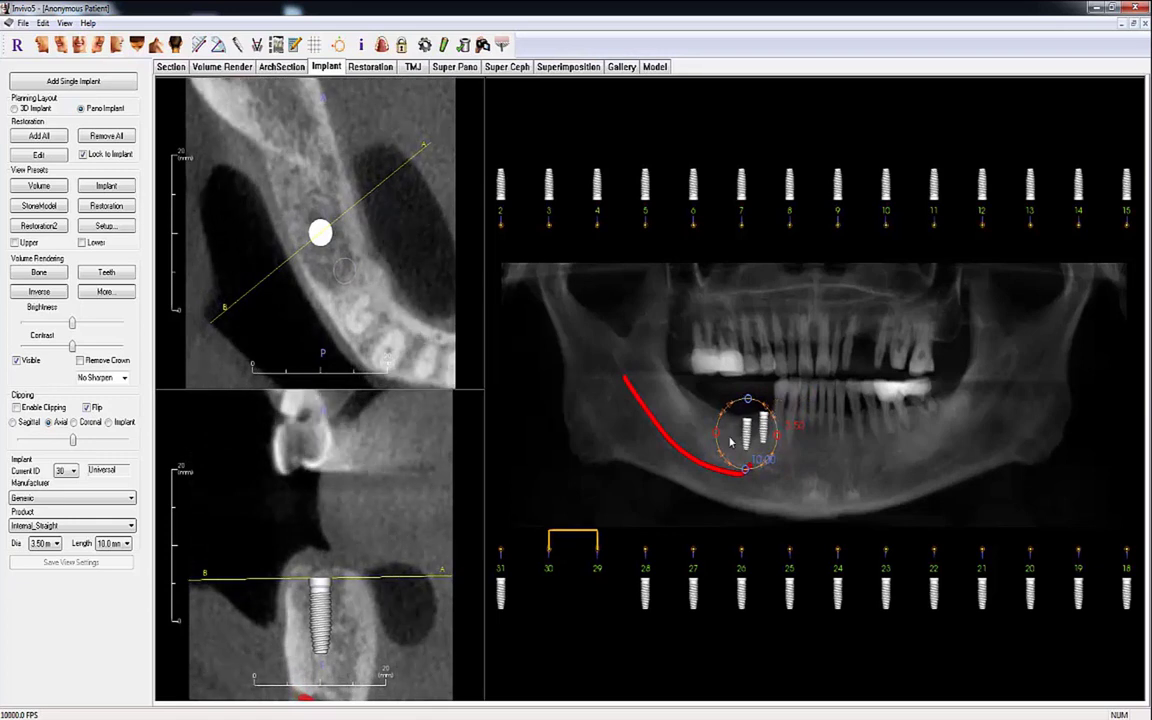
Step: Break implant 29 from its parallel group and return to the 3D Implant layout
{"action": "left_click", "coordinate": [597, 551]}
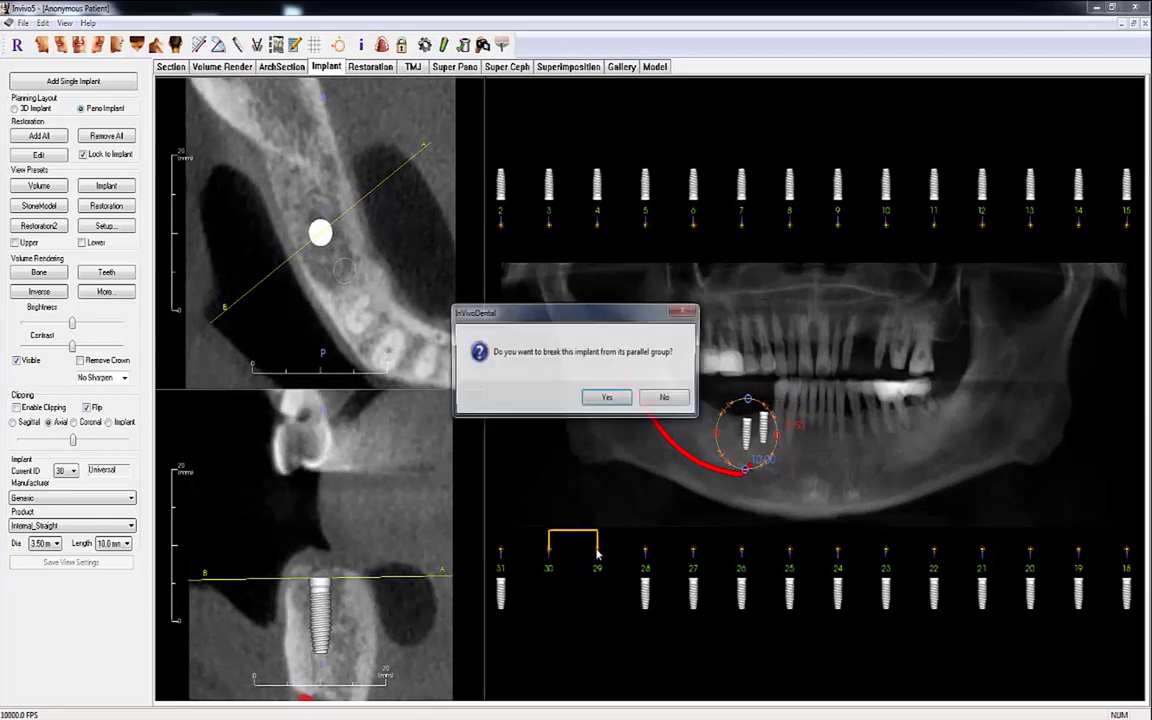
{"action": "left_click", "coordinate": [600, 399]}
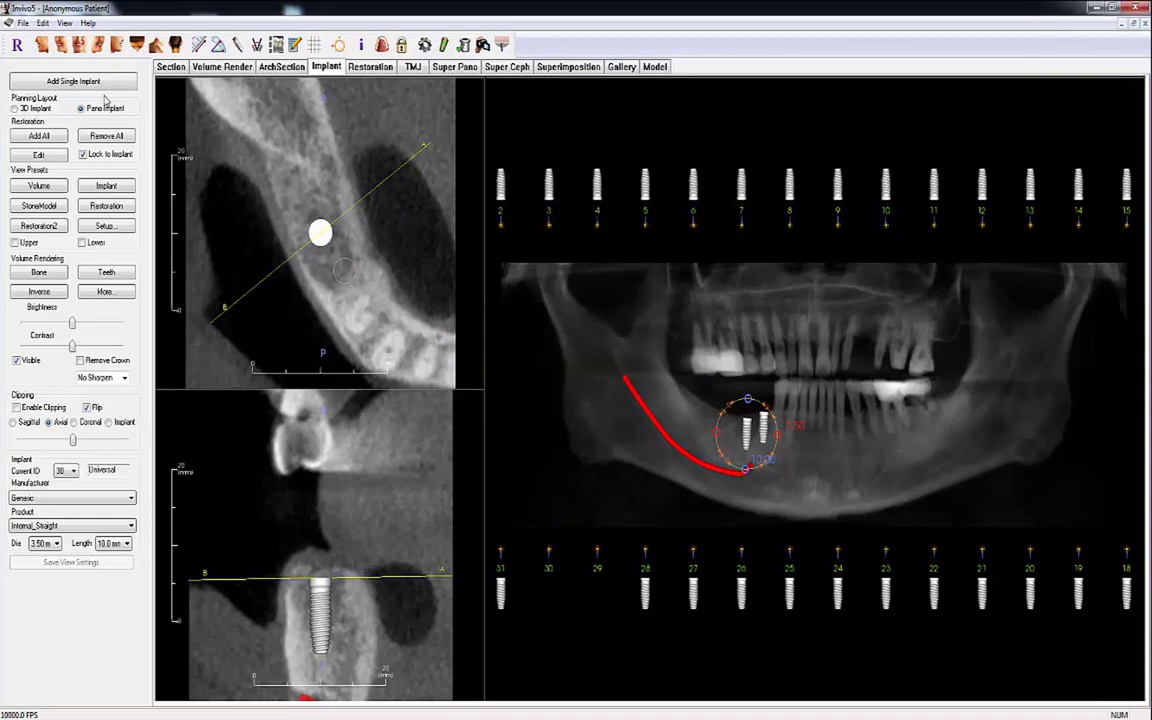
{"action": "left_click", "coordinate": [33, 109]}
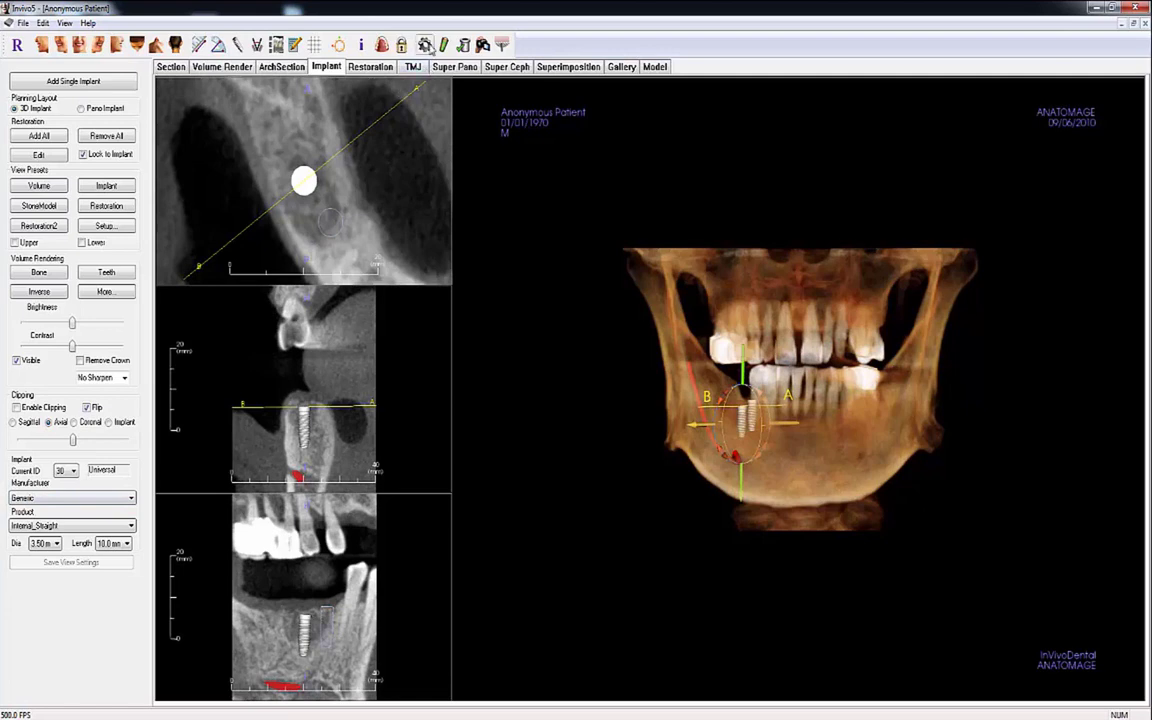
Step: Add the Astra_Facilitate_Guided products OsseoSpeed_TX and OsseoSpeed_TX_S to the preferred implants and accept the preferences
{"action": "left_click", "coordinate": [426, 45]}
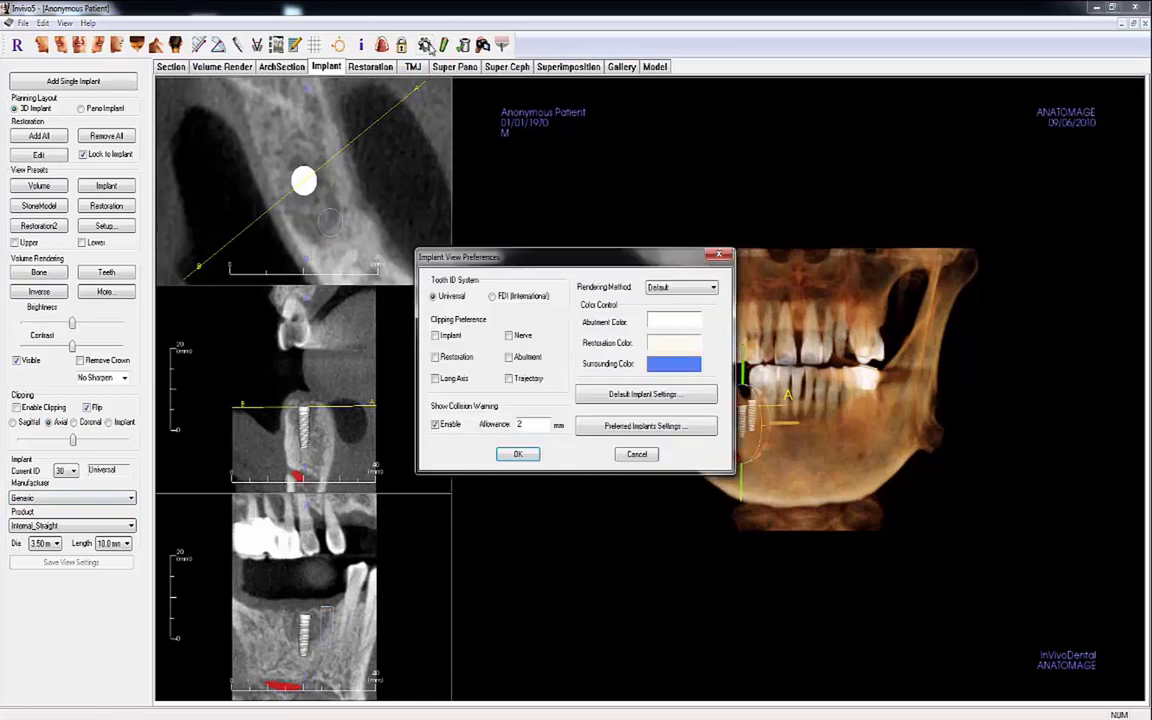
{"action": "left_click", "coordinate": [615, 427]}
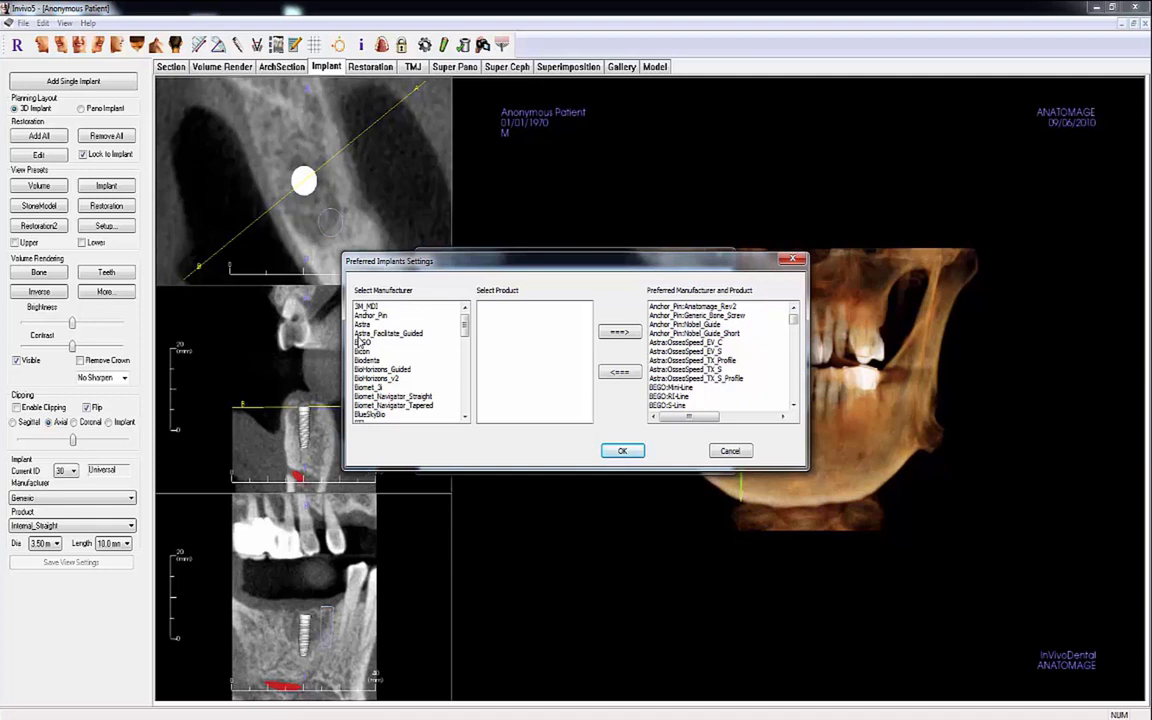
{"action": "left_click", "coordinate": [360, 336]}
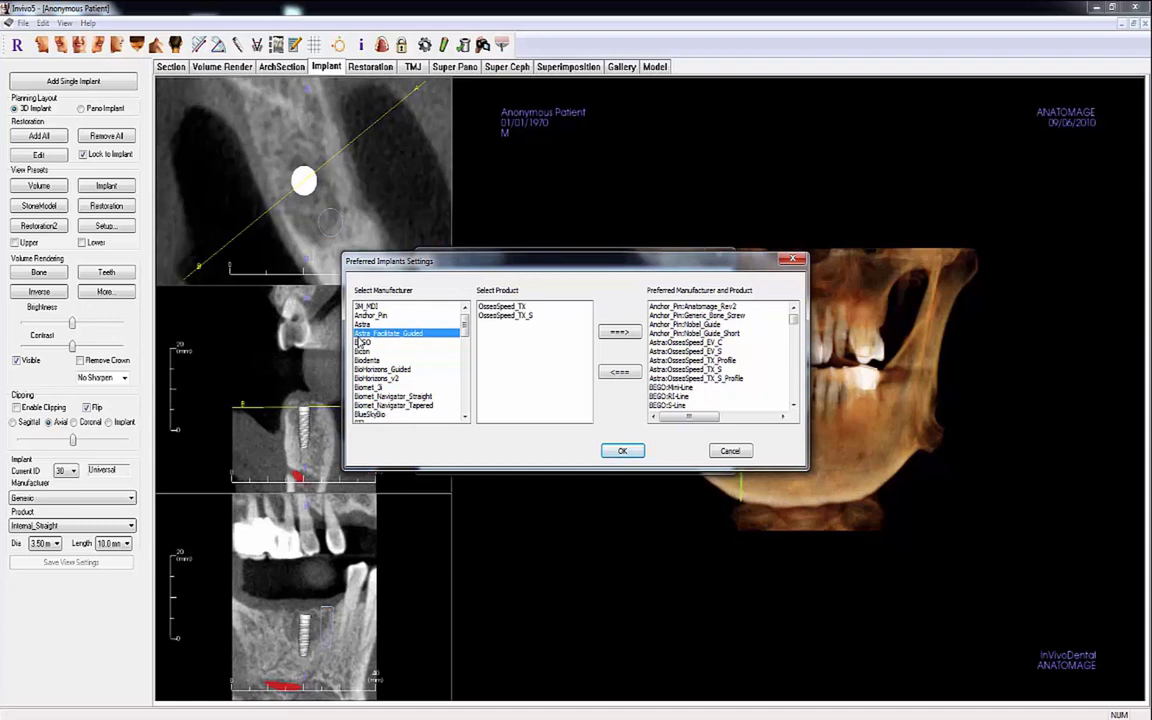
{"action": "left_click_drag", "start_coordinate": [500, 306], "coordinate": [505, 312]}
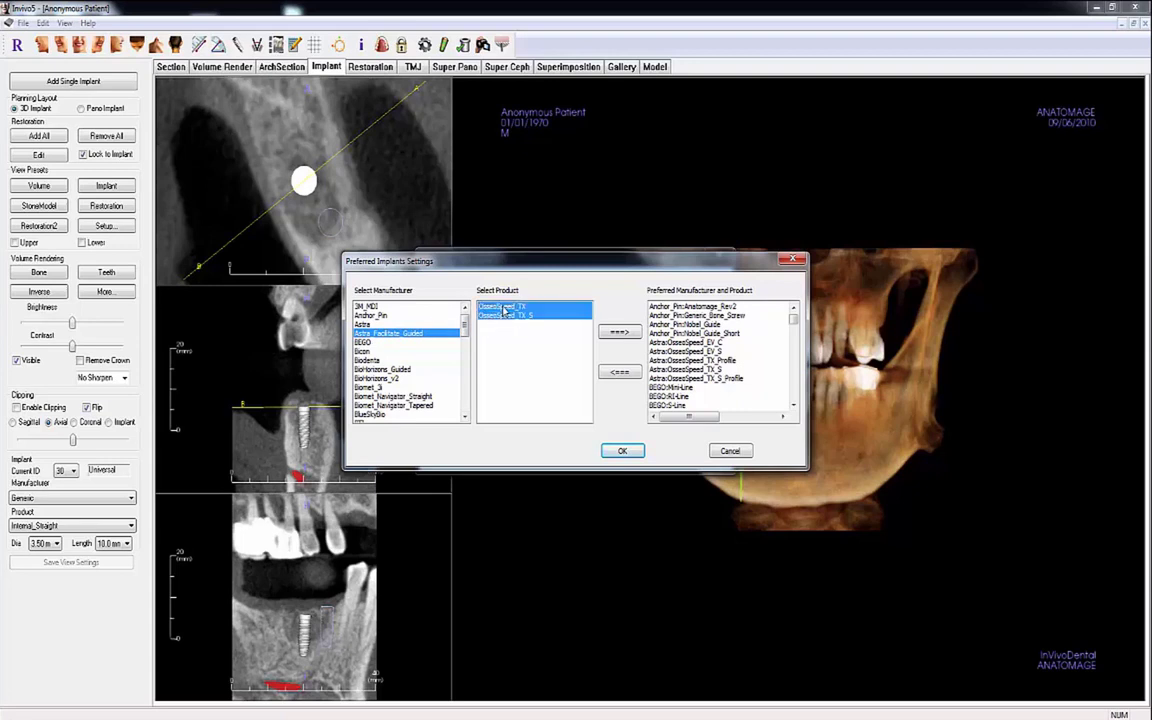
{"action": "left_click", "coordinate": [606, 333]}
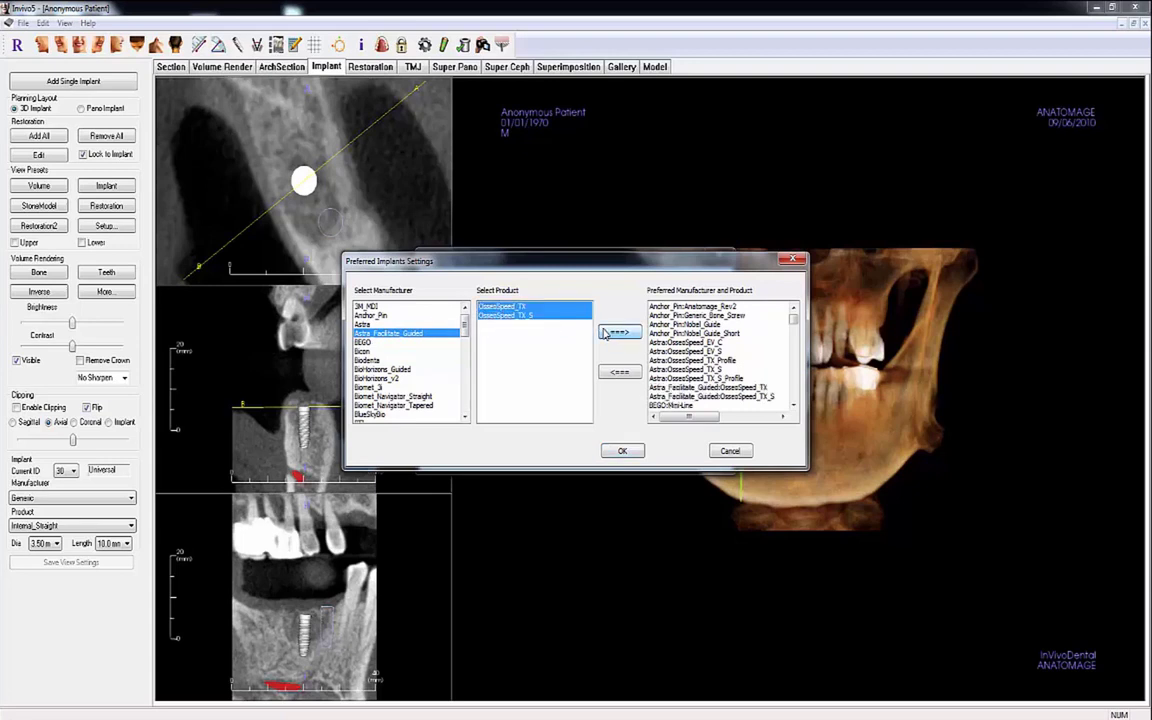
{"action": "left_click", "coordinate": [621, 451]}
{"action": "left_click", "coordinate": [518, 455]}
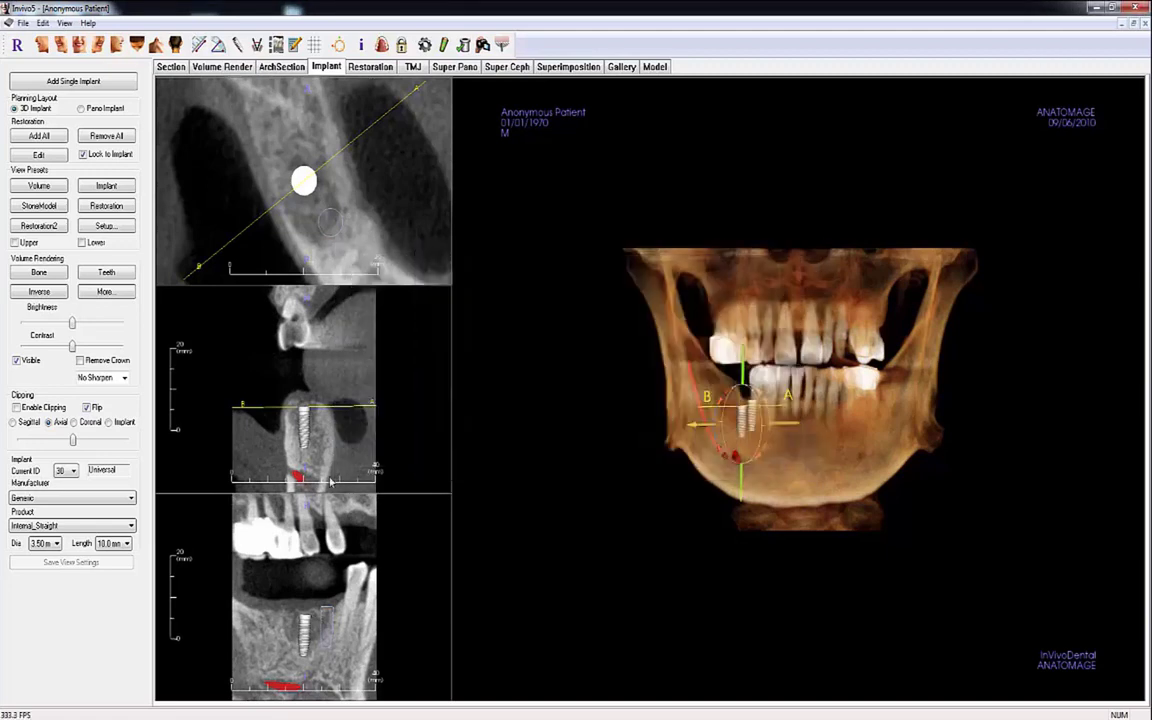
Step: Set the manufacturer of implant 30 to Astra_Facilitate_Guided
{"action": "left_click", "coordinate": [115, 499]}
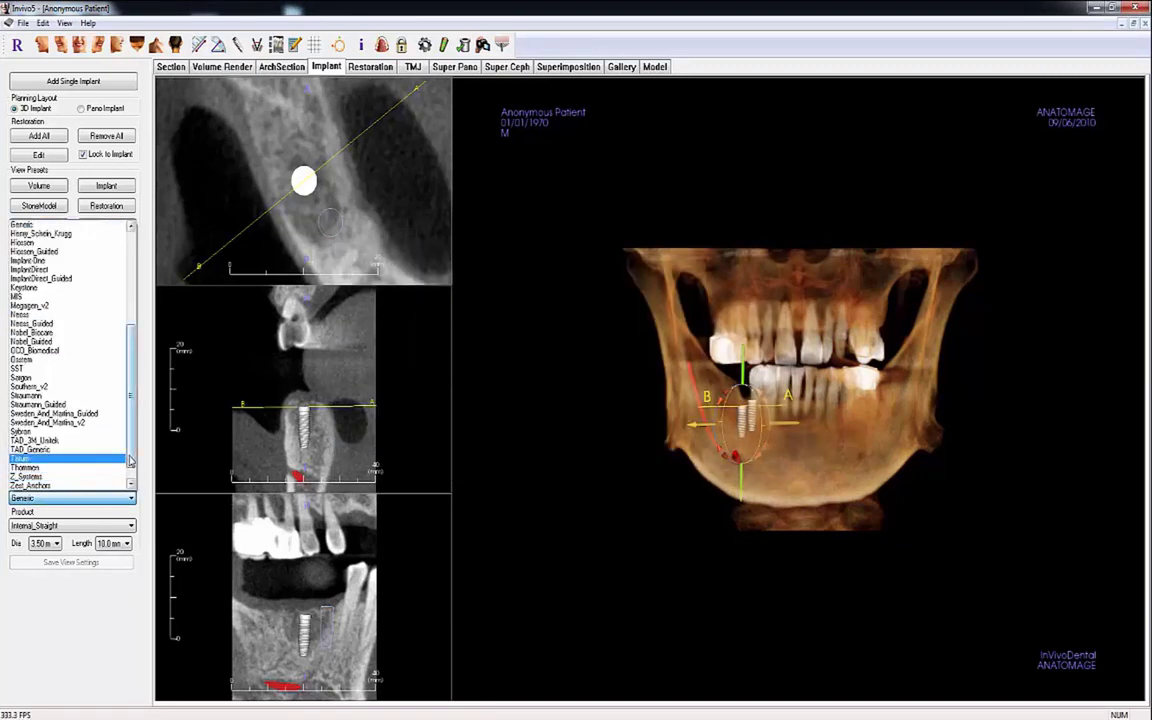
{"action": "scroll", "coordinate": [145, 387], "scroll_direction": "up", "scroll_amount": 5}
{"action": "scroll", "coordinate": [145, 387], "scroll_direction": "up", "scroll_amount": 3}
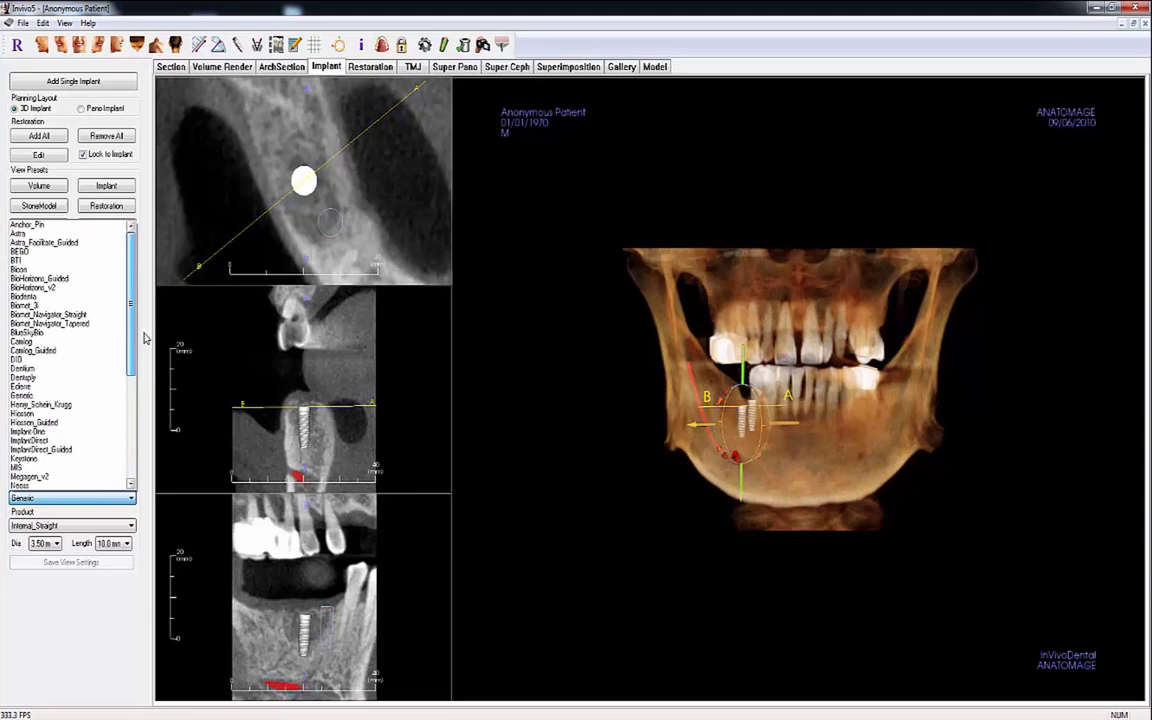
{"action": "left_click", "coordinate": [110, 250]}
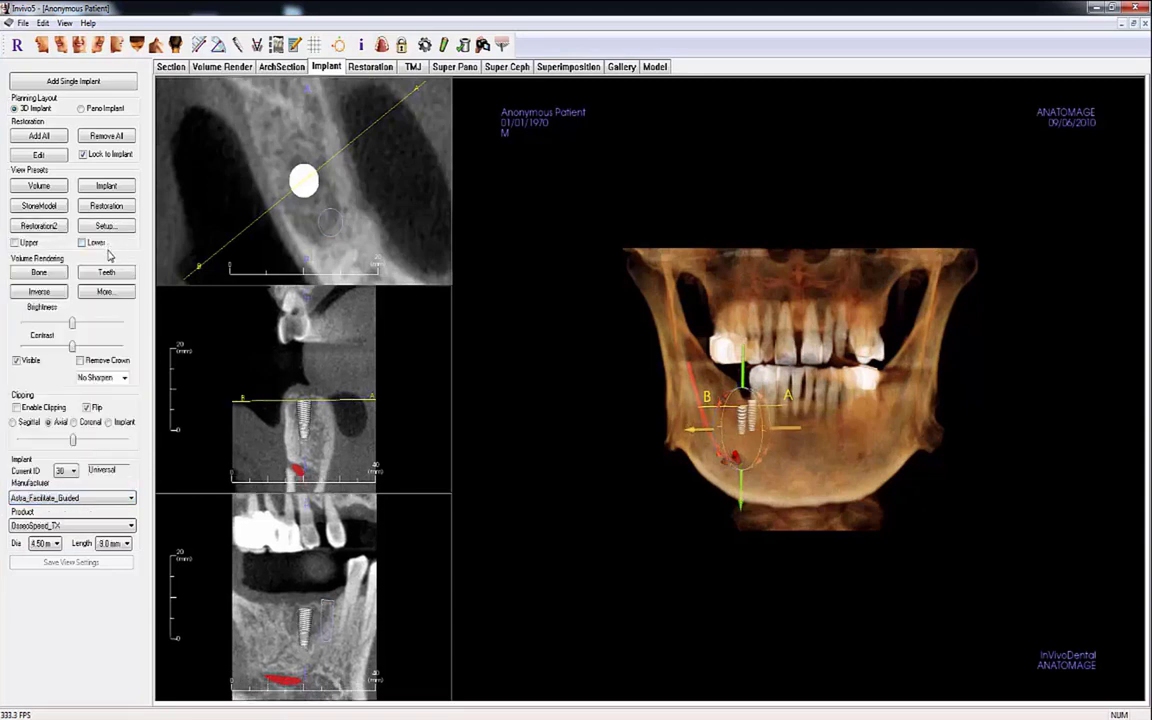
Step: Remove the BEGO products Mini-Line, RI-Line and S-Line from the preferred implants and accept the preferences
{"action": "left_click", "coordinate": [424, 45]}
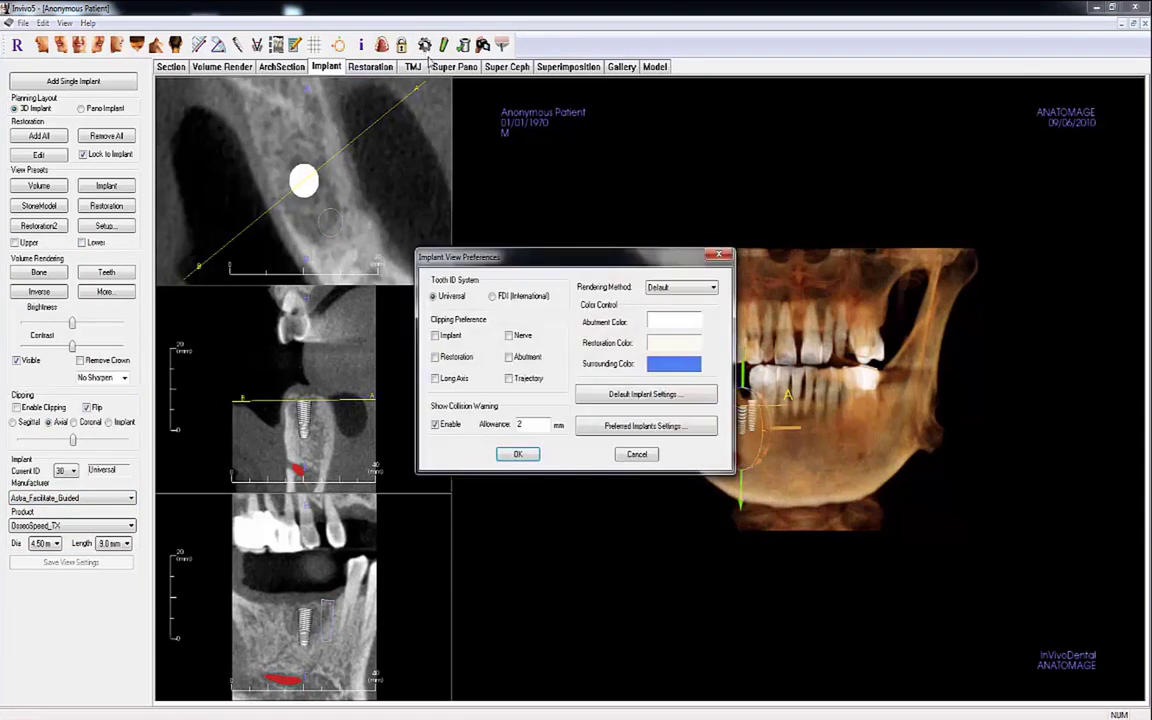
{"action": "left_click", "coordinate": [606, 430]}
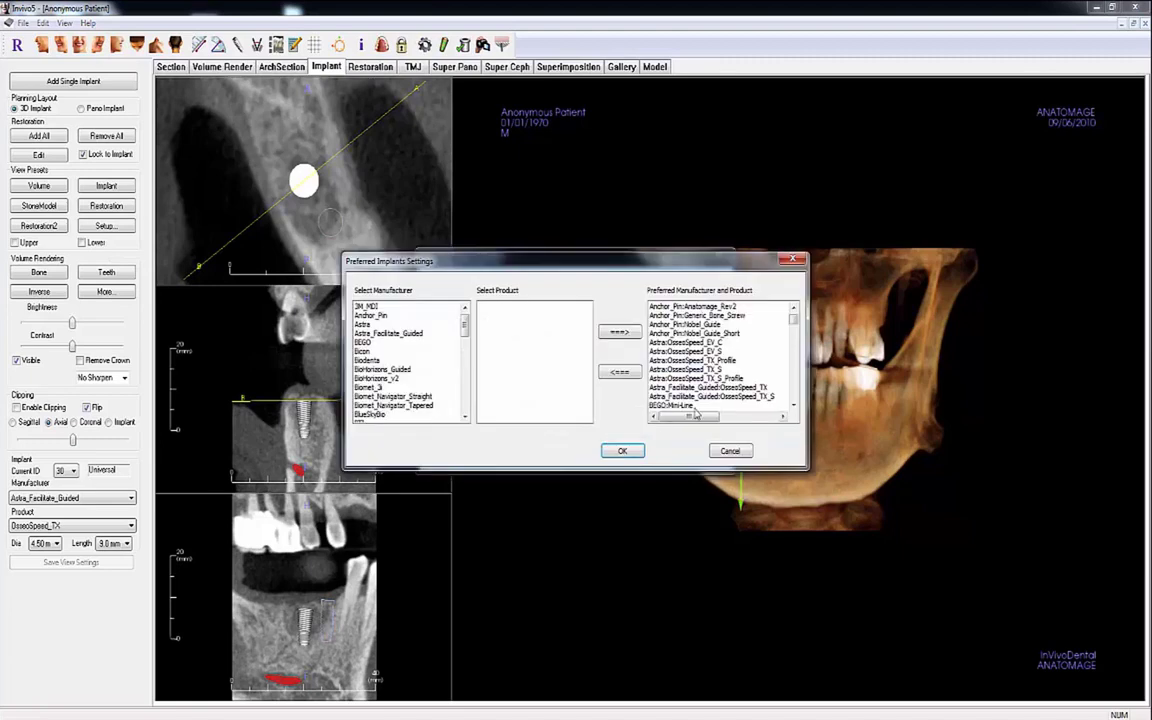
{"action": "scroll", "coordinate": [710, 392], "scroll_direction": "down", "scroll_amount": 2}
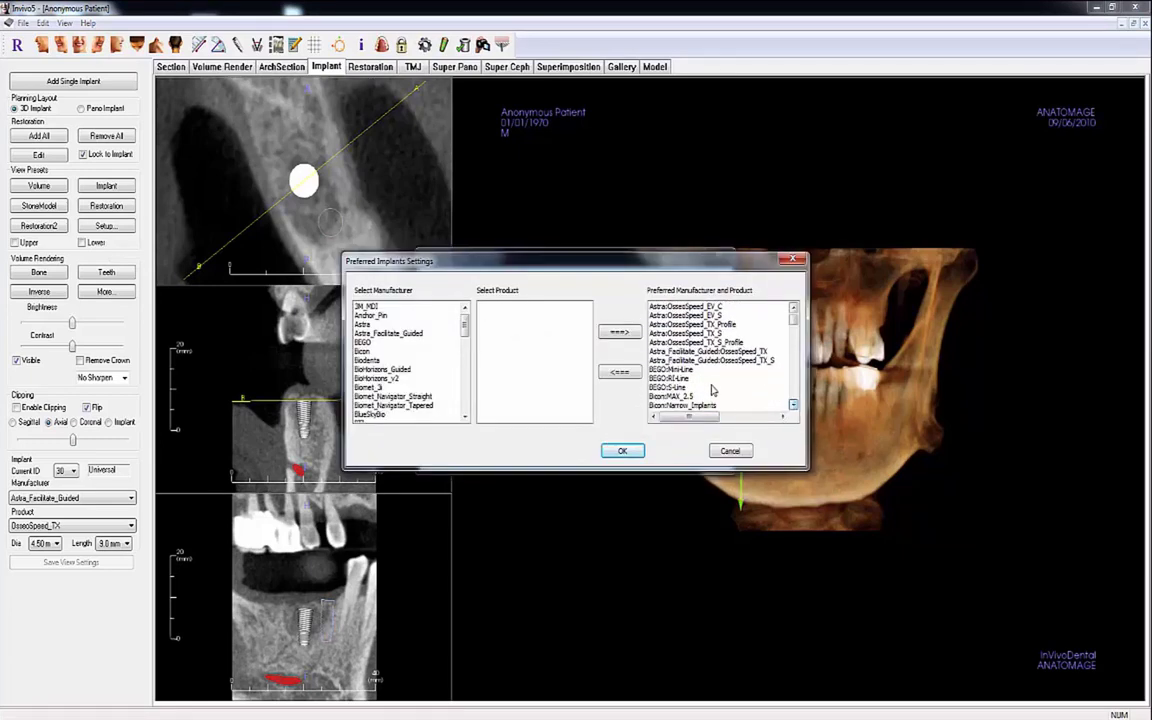
{"action": "left_click_drag", "start_coordinate": [685, 370], "coordinate": [700, 388]}
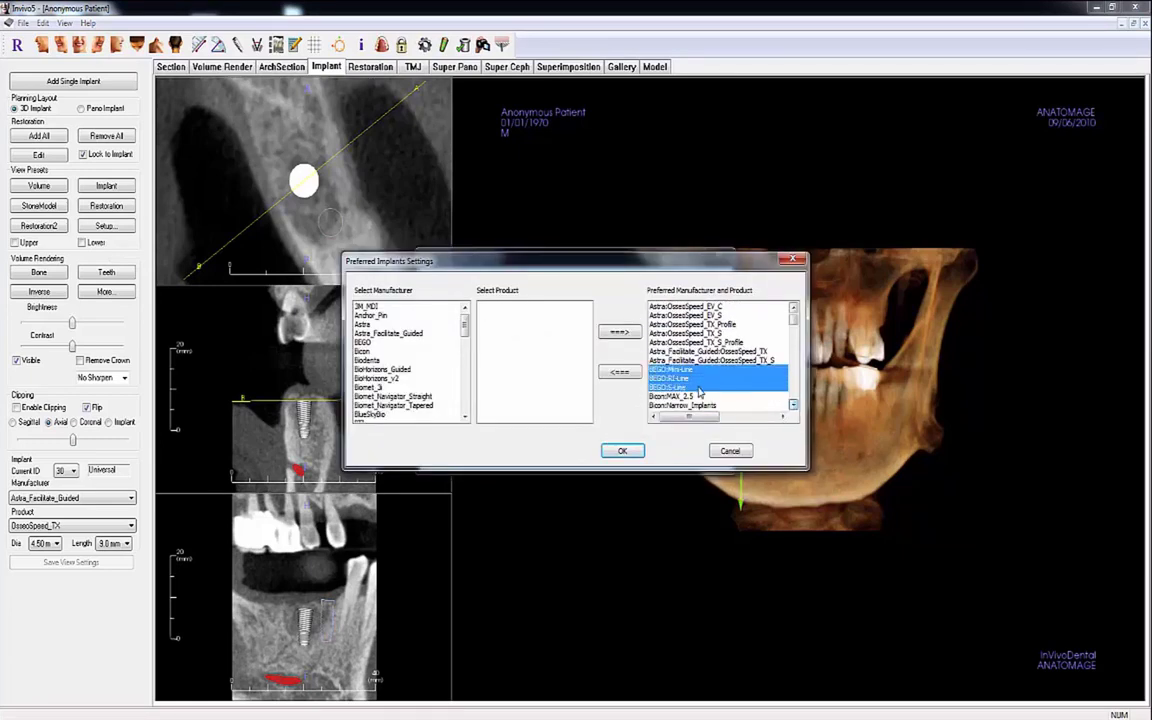
{"action": "left_click", "coordinate": [620, 373]}
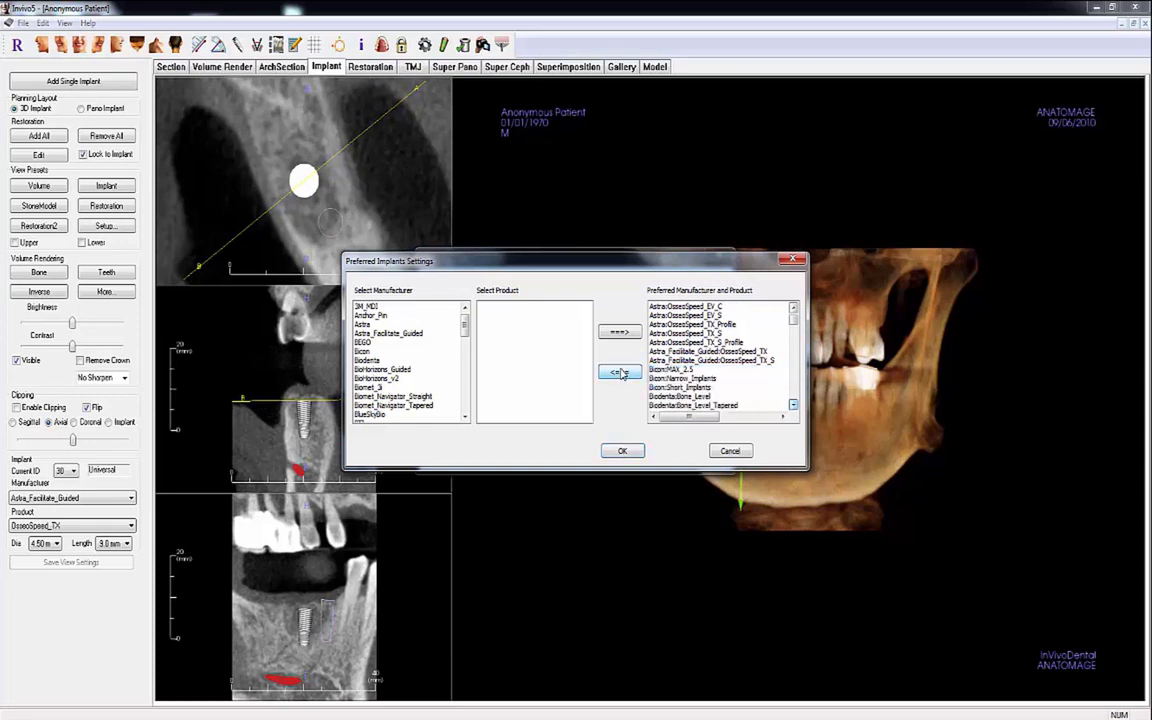
{"action": "left_click", "coordinate": [622, 450]}
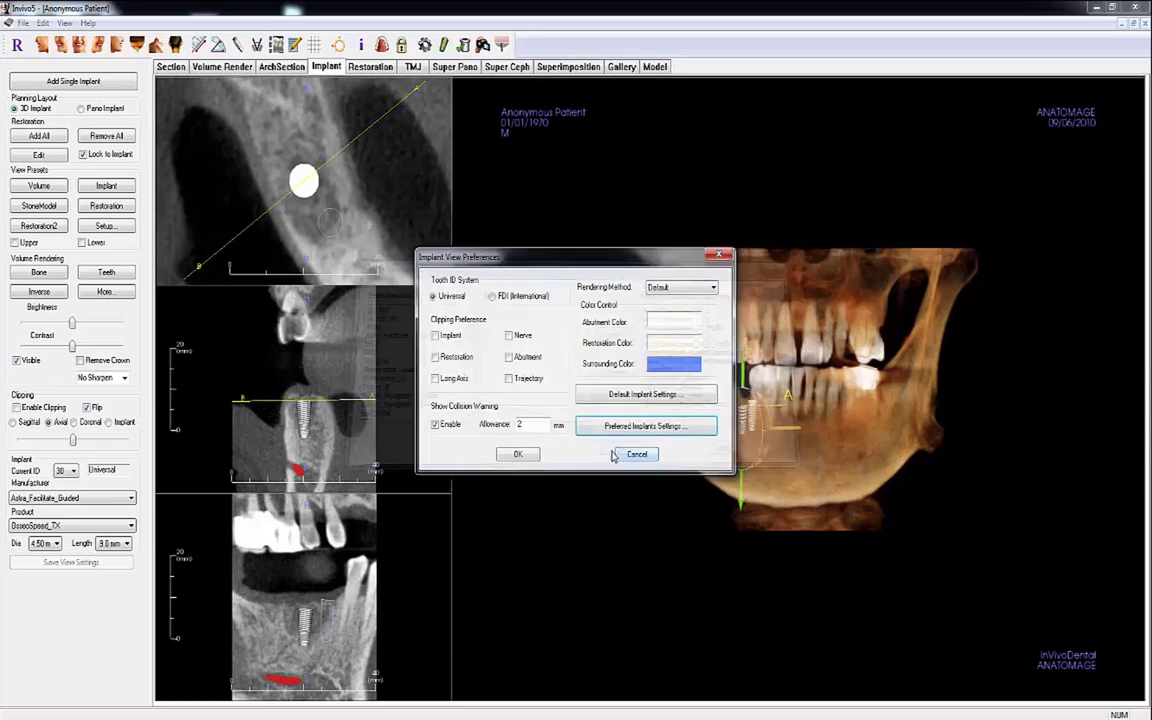
{"action": "left_click", "coordinate": [518, 455]}
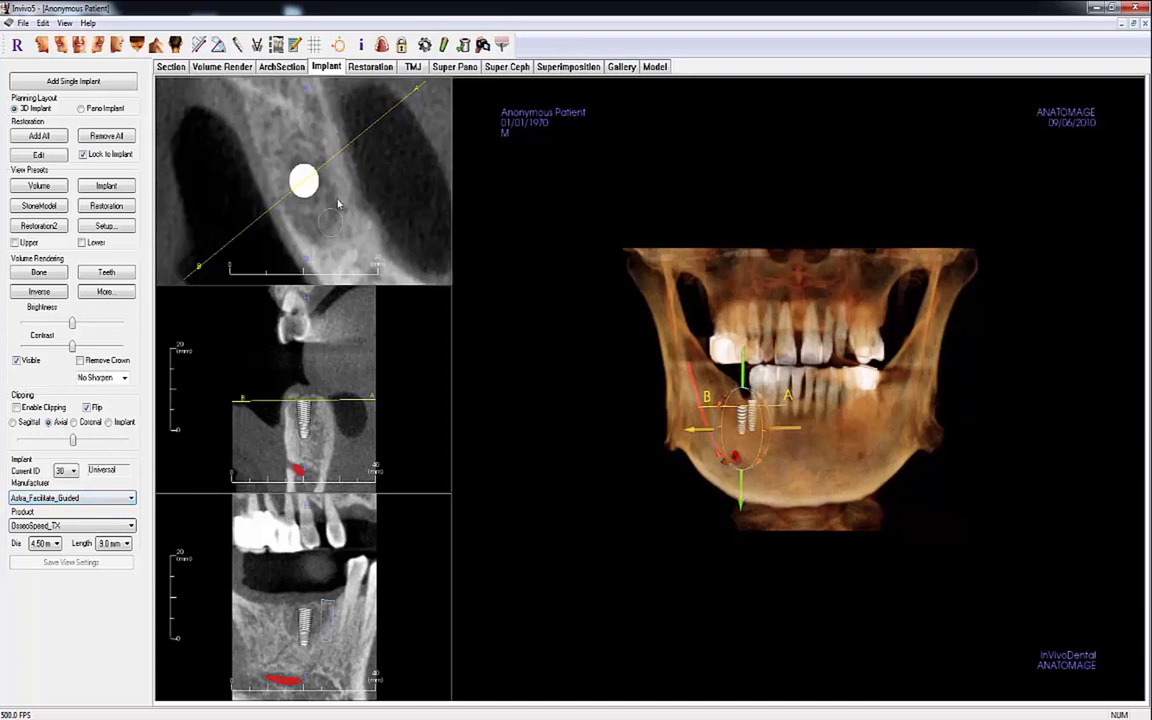
Step: Open the default implant settings per tooth and review the editable implant options for tooth 2
{"action": "left_click", "coordinate": [425, 46]}
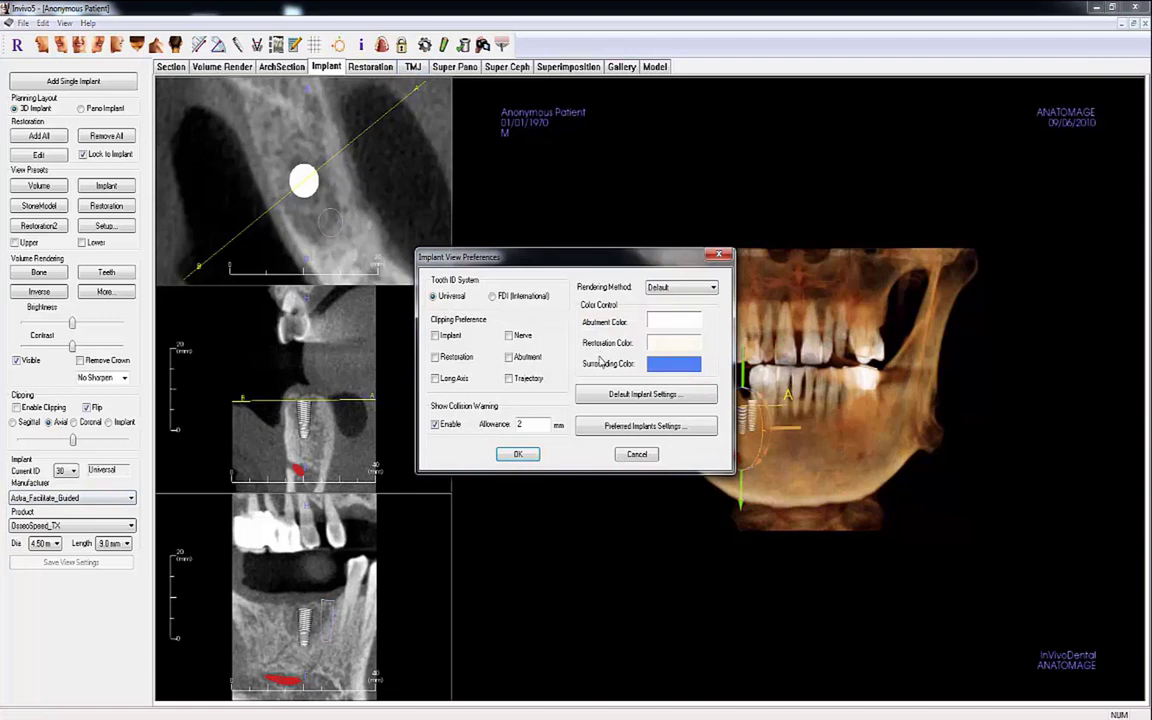
{"action": "left_click", "coordinate": [610, 396]}
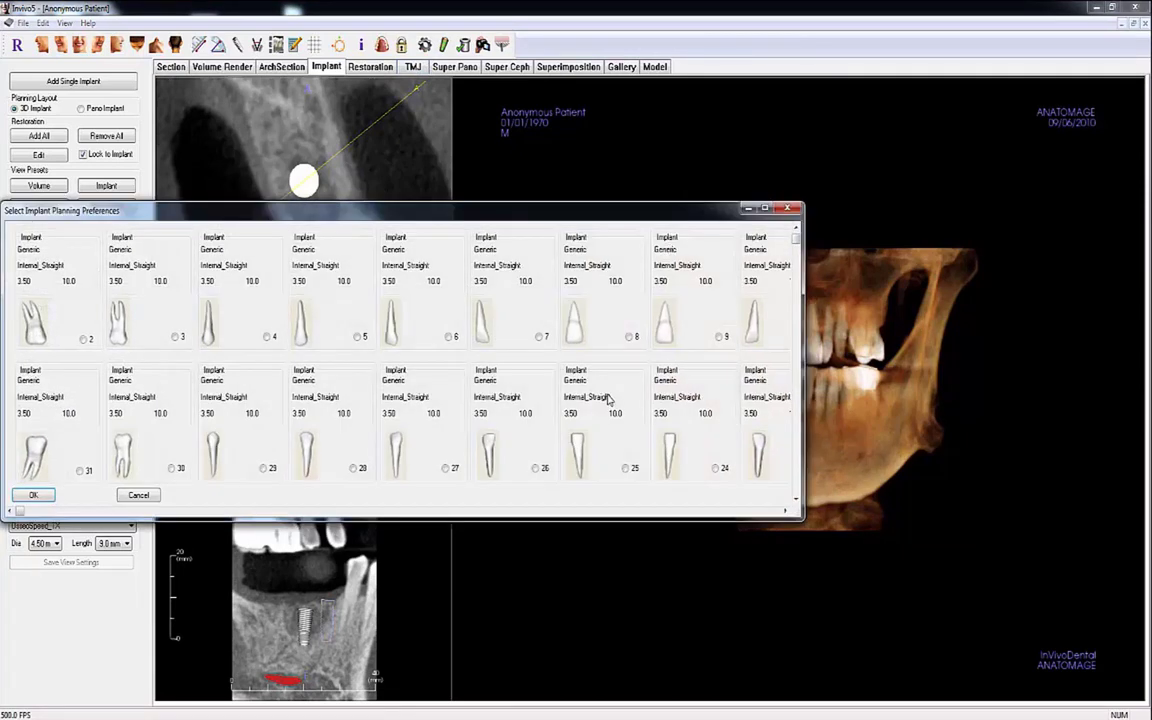
{"action": "left_click", "coordinate": [84, 340]}
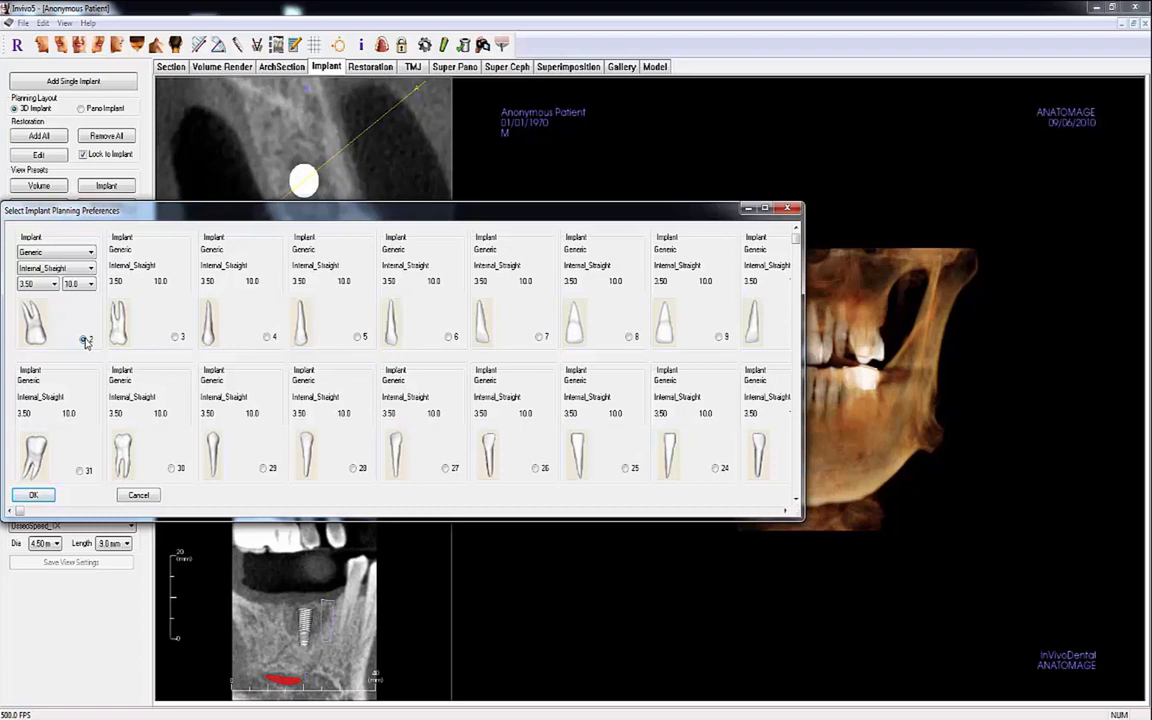
{"action": "left_click", "coordinate": [33, 494]}
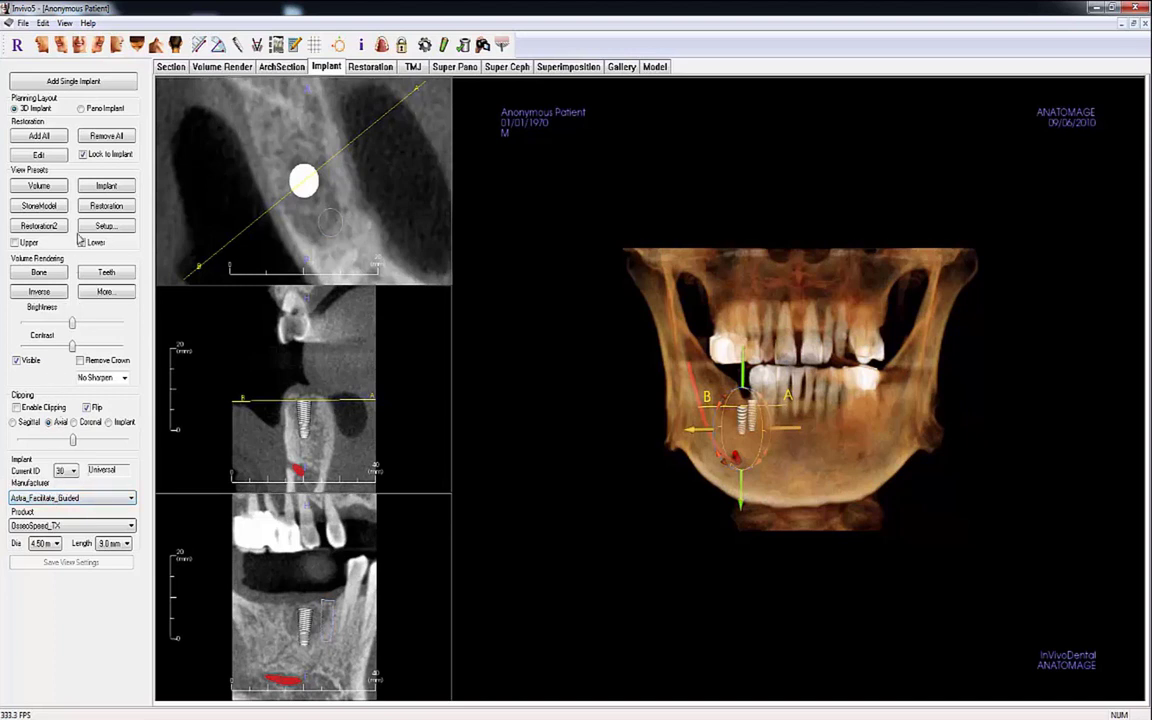
Step: In the lateral 3D view, move implant 30 forward against implant 29 and check the collision warning allowance in the preferences
{"action": "left_click", "coordinate": [105, 52]}
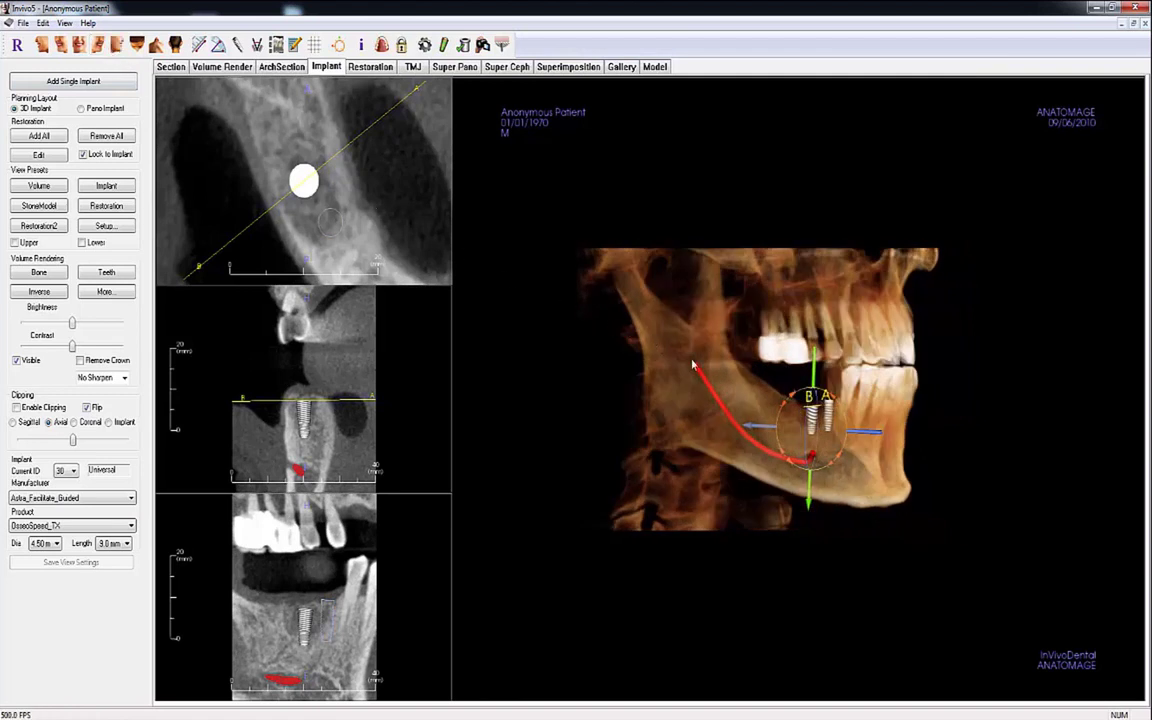
{"action": "left_click_drag", "start_coordinate": [848, 434], "coordinate": [868, 437]}
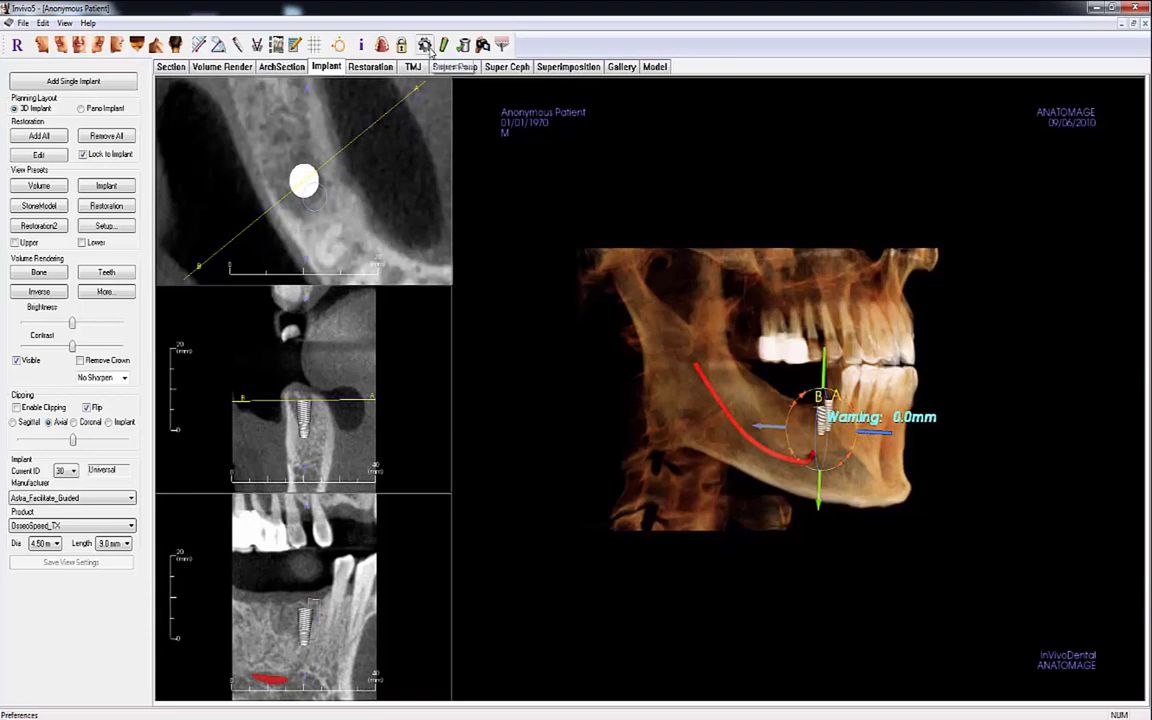
{"action": "left_click", "coordinate": [426, 46]}
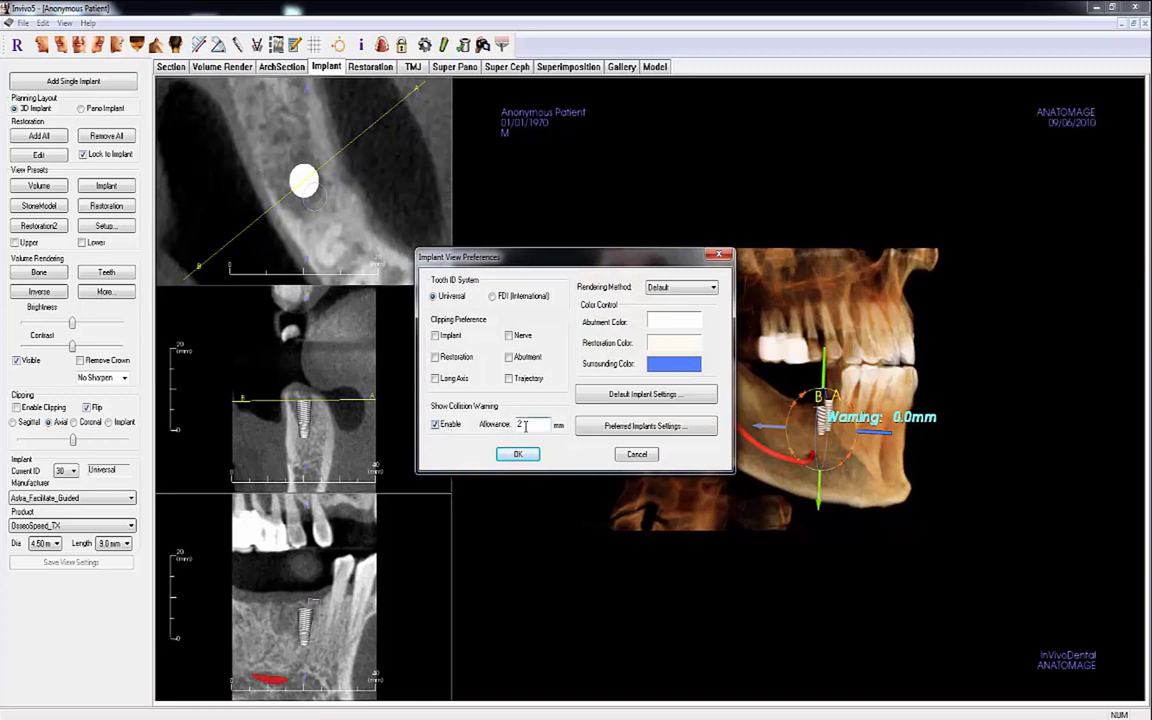
{"action": "left_click", "coordinate": [519, 455]}
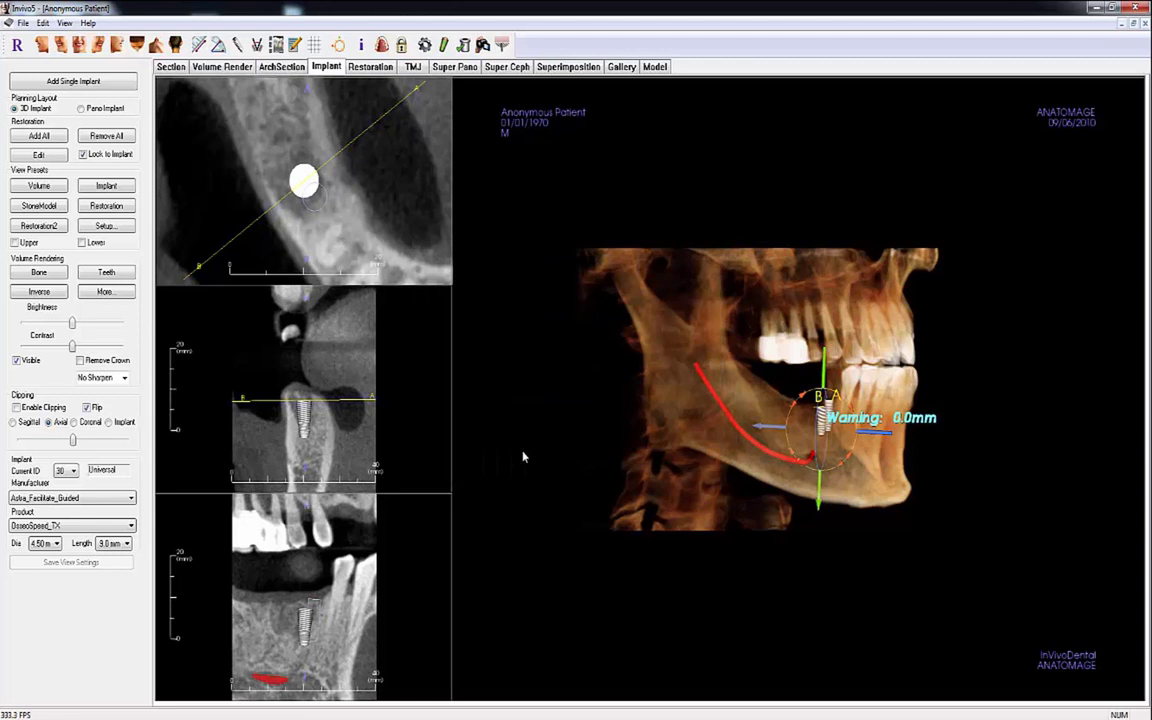
Step: Add crowns to all implants, and compare the Restoration view preset with the Volume preset
{"action": "left_click", "coordinate": [40, 136]}
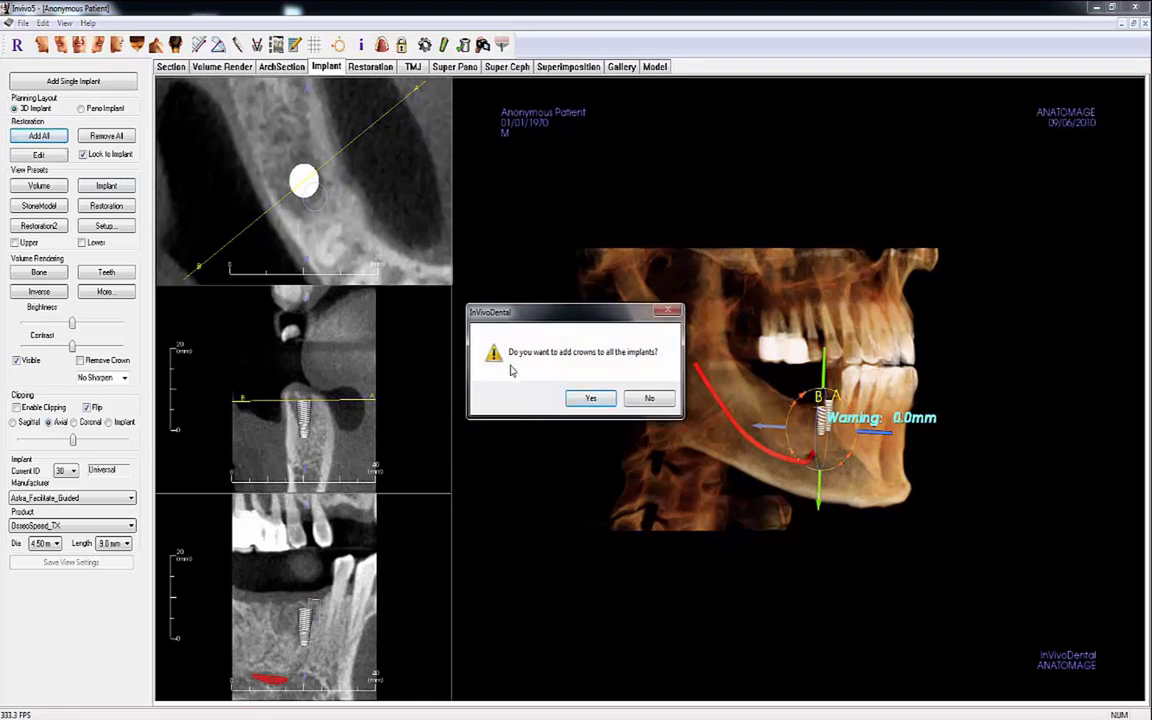
{"action": "left_click", "coordinate": [590, 398]}
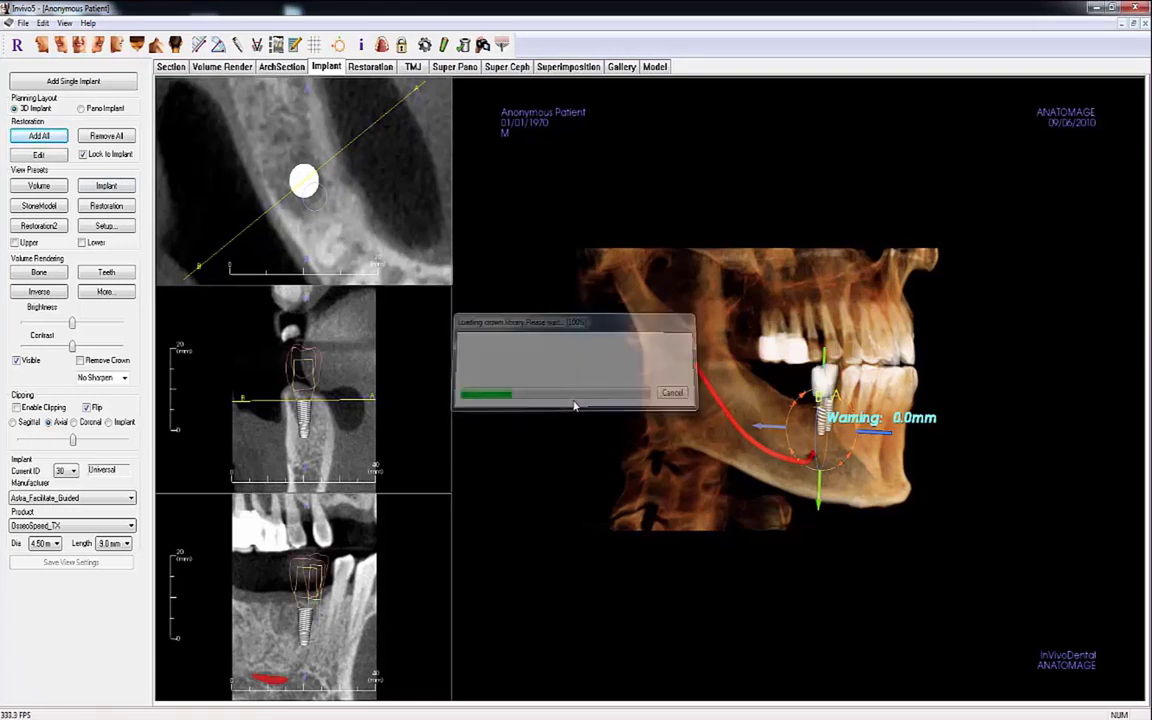
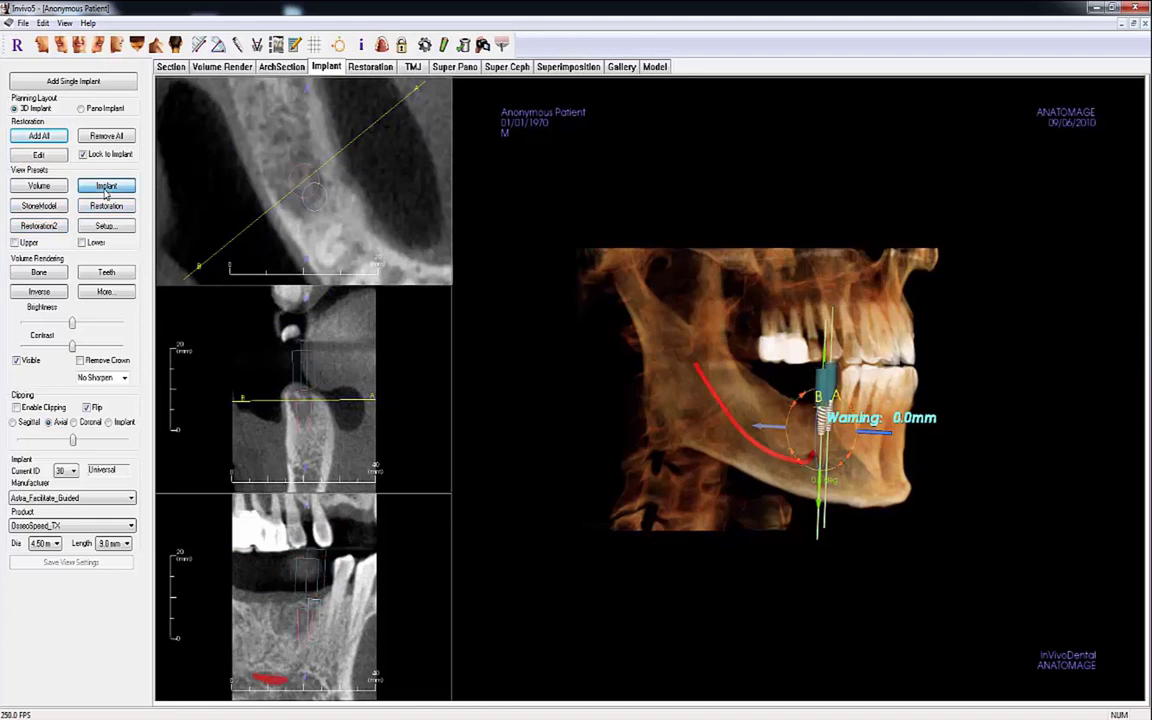
{"action": "left_click", "coordinate": [102, 208]}
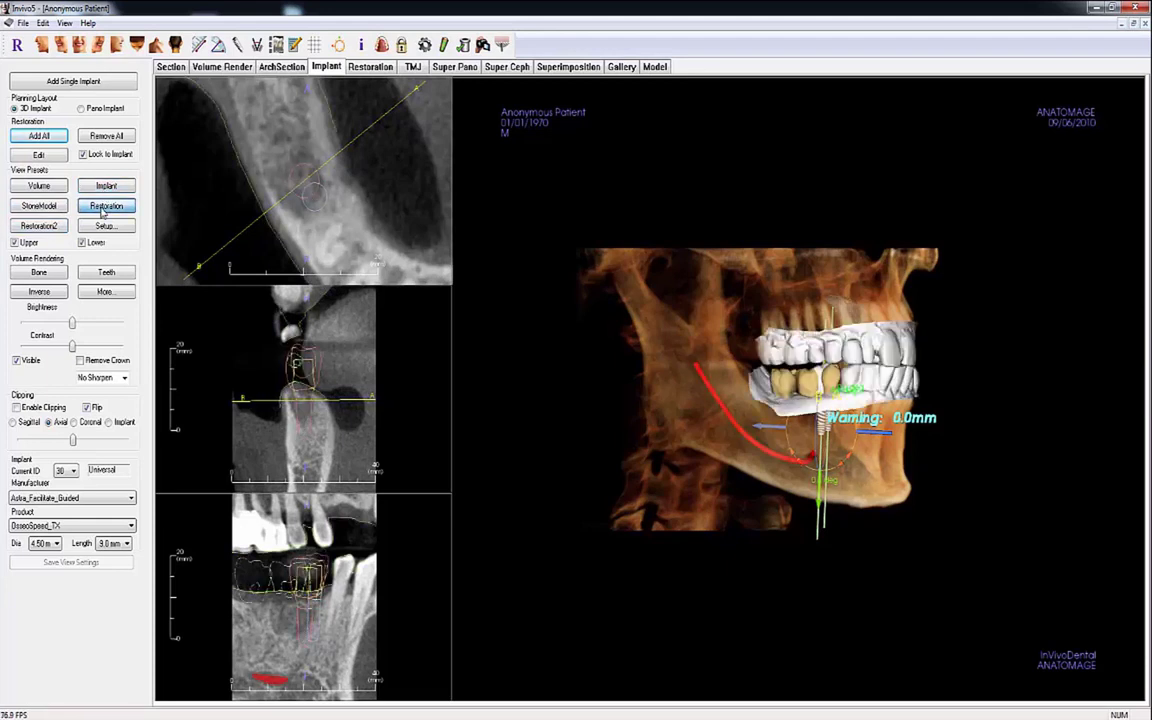
{"action": "left_click", "coordinate": [50, 186]}
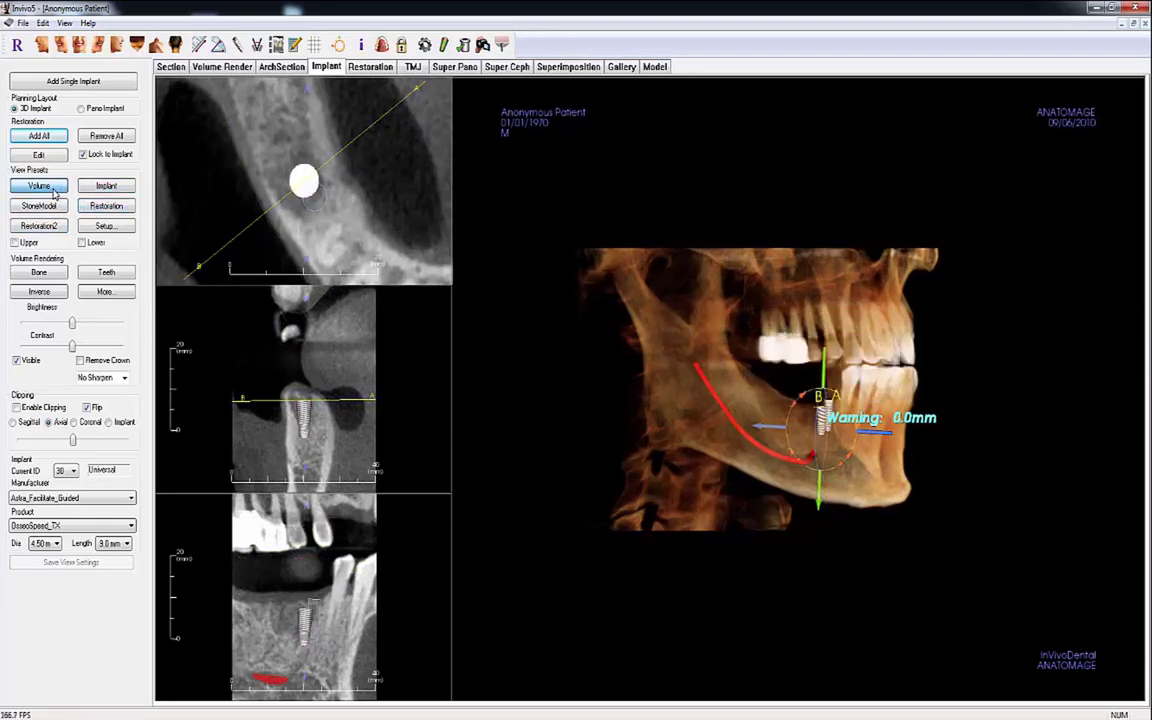
Step: In the Volume visibility preset, preview the implant profile, long axis, trajectory and surrounding display, switching each on and off again
{"action": "left_click", "coordinate": [103, 227]}
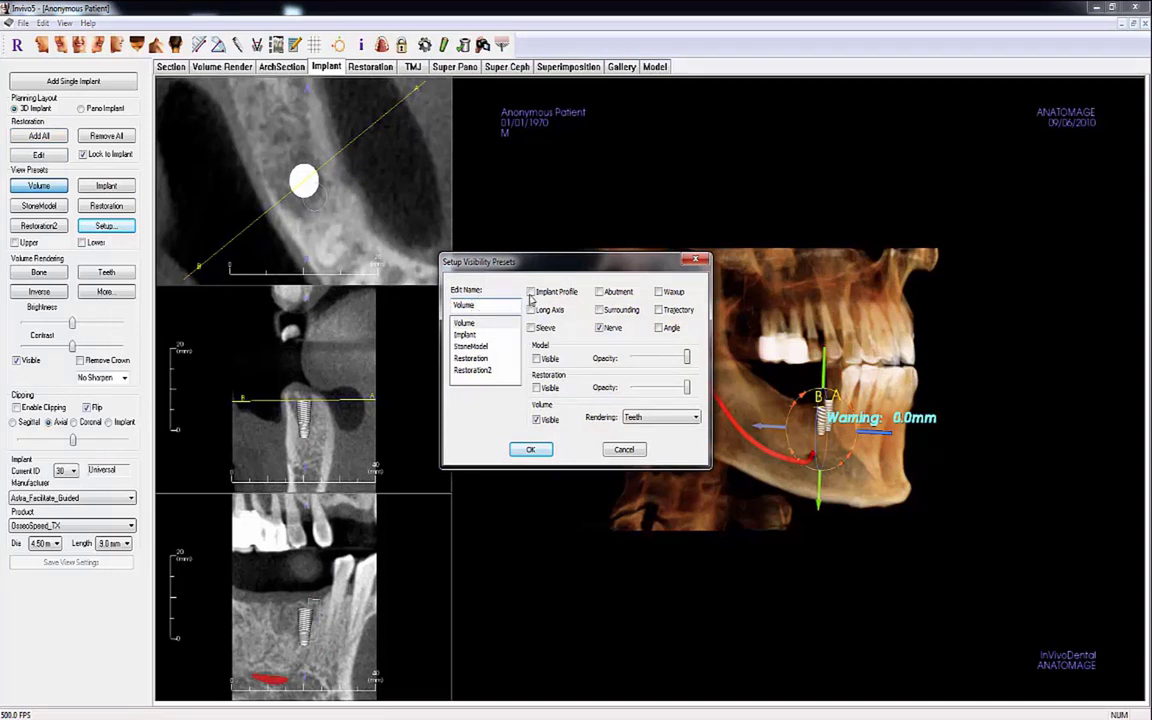
{"action": "left_click", "coordinate": [531, 292]}
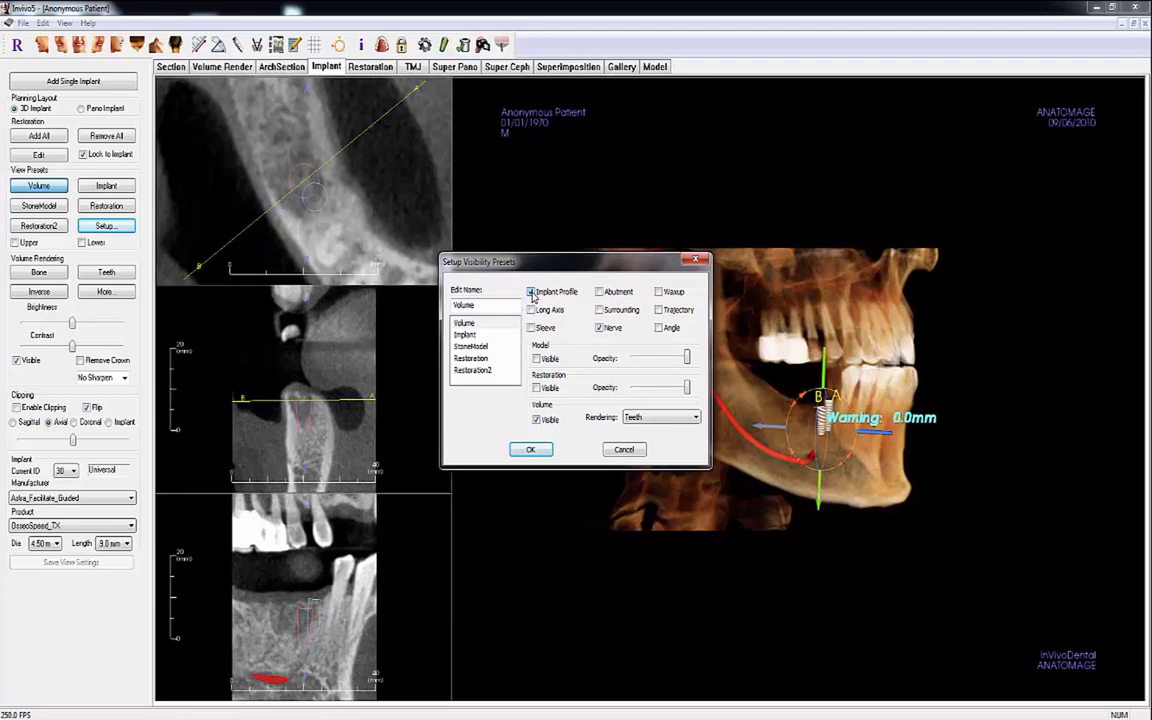
{"action": "left_click", "coordinate": [531, 292]}
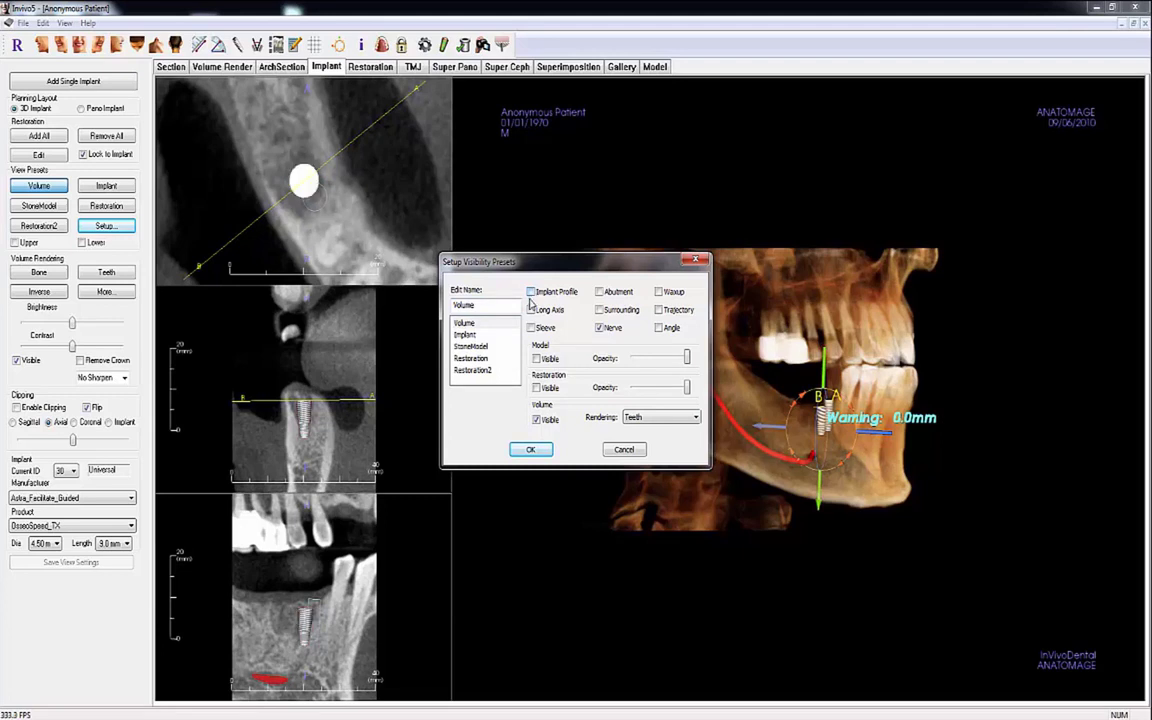
{"action": "left_click", "coordinate": [531, 311]}
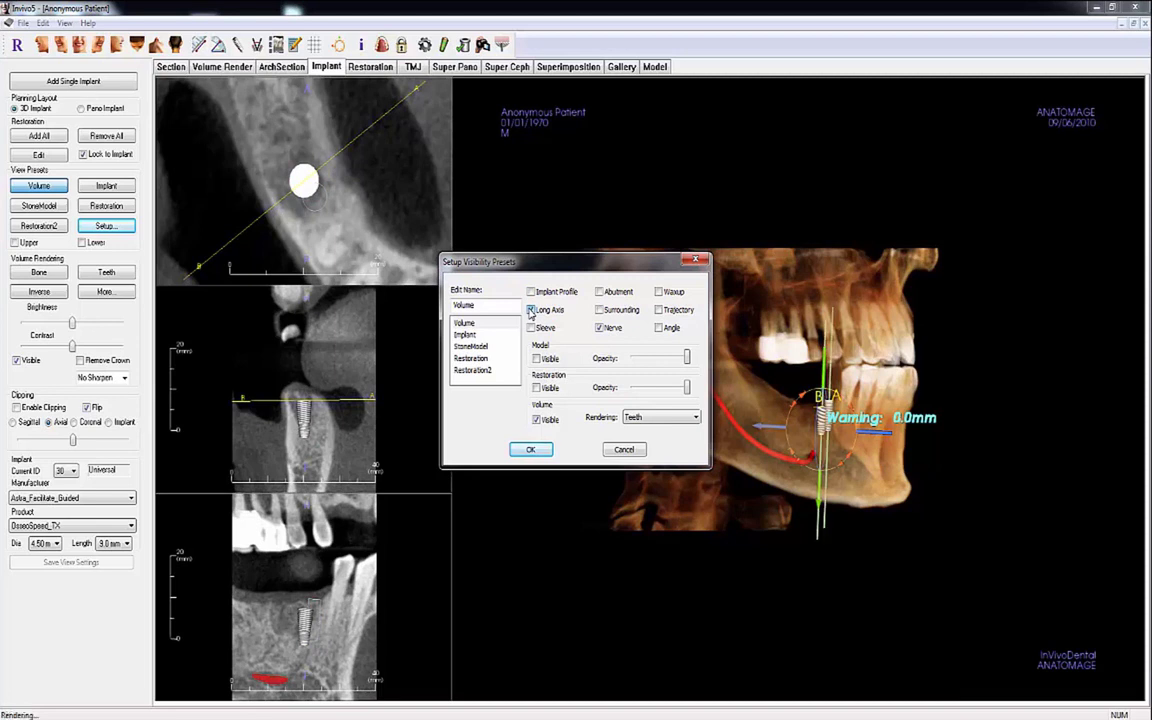
{"action": "left_click", "coordinate": [531, 311]}
{"action": "left_click", "coordinate": [659, 310]}
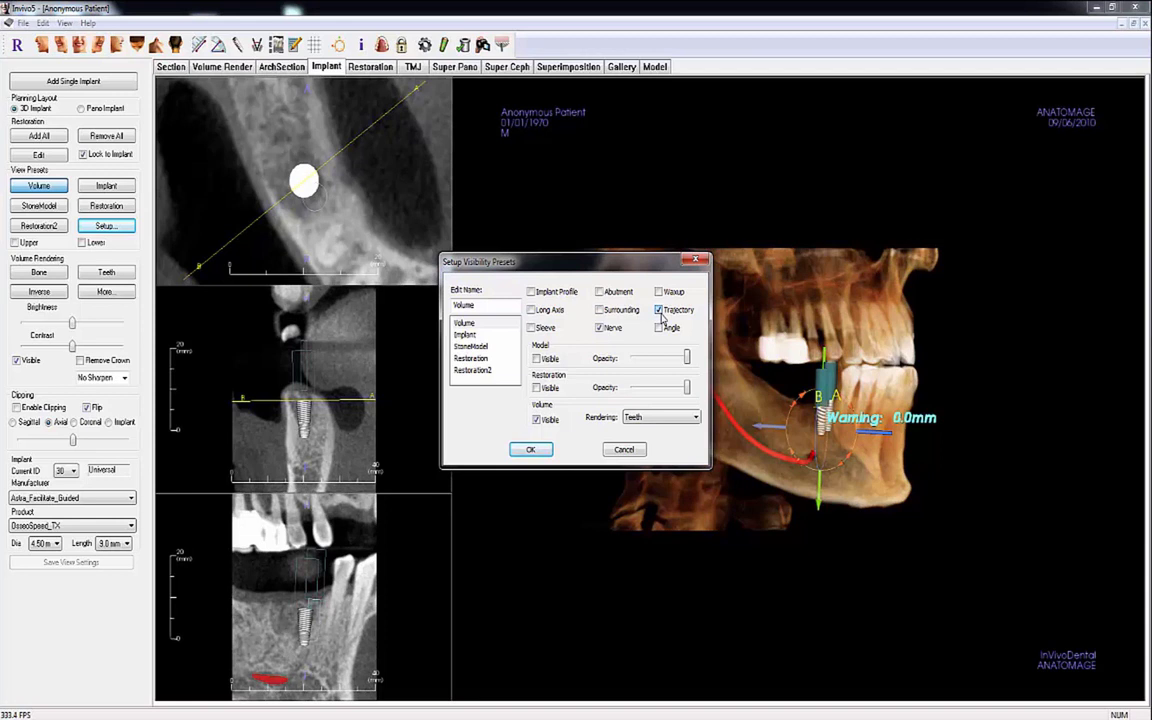
{"action": "left_click", "coordinate": [660, 313]}
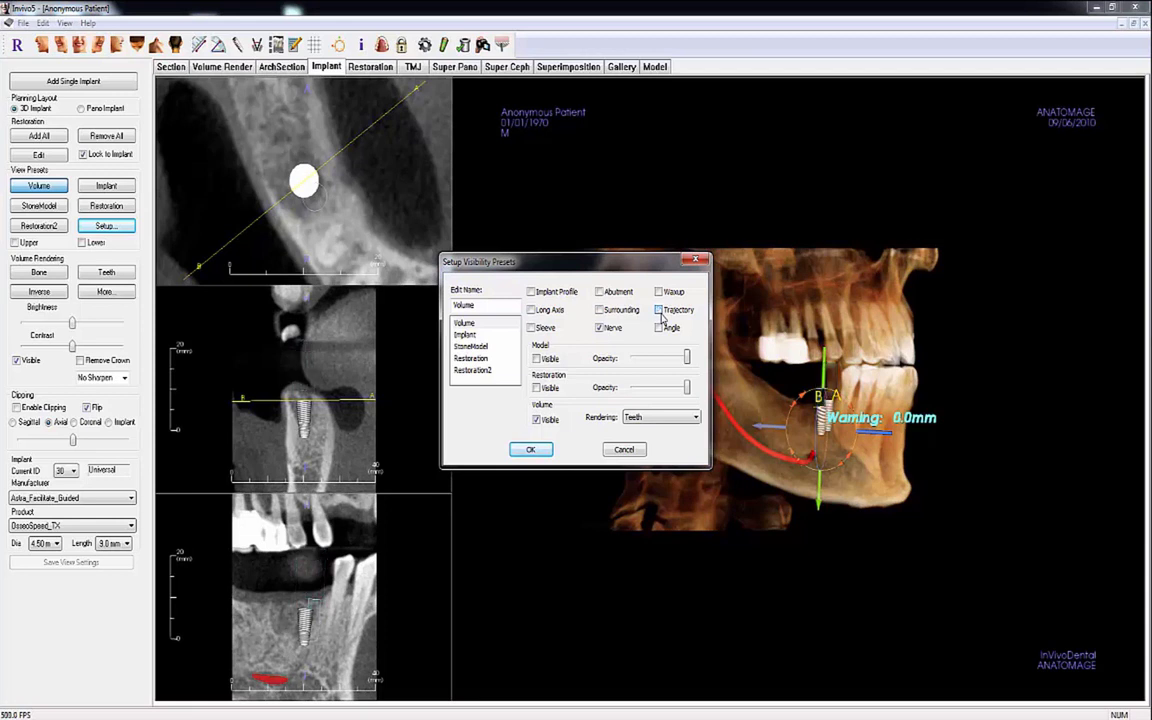
{"action": "left_click", "coordinate": [599, 311]}
{"action": "left_click", "coordinate": [603, 315]}
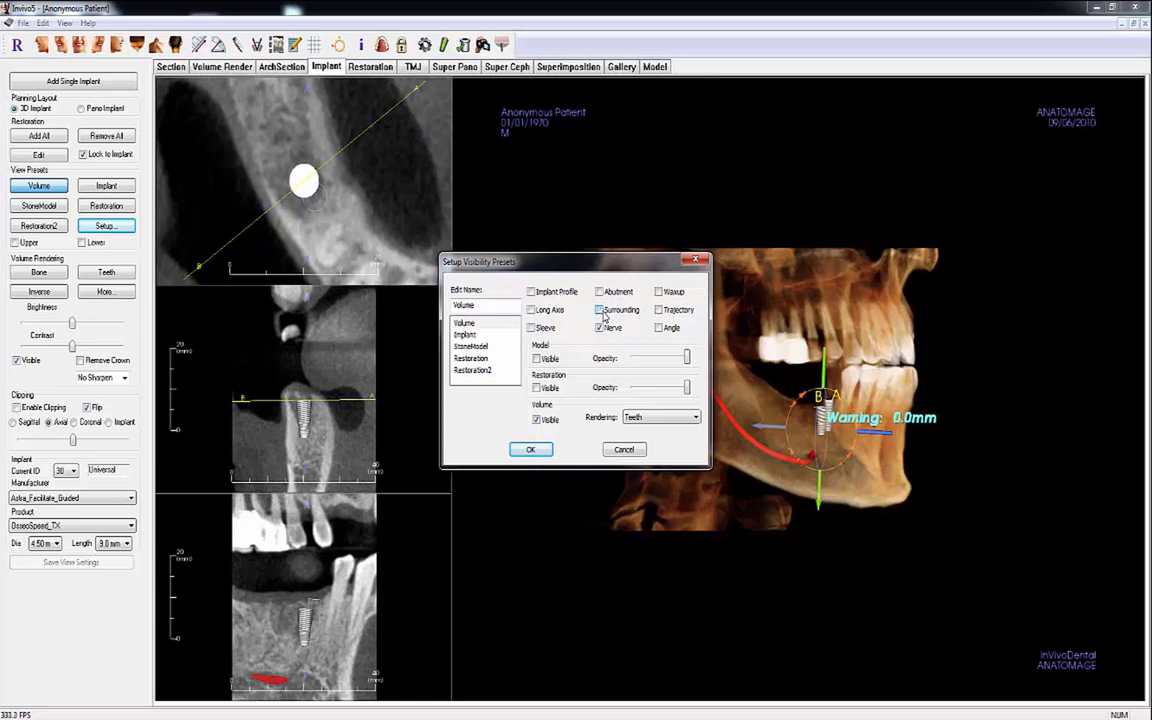
Step: Preview the model's visibility in the Volume preset, hide the model again and accept the preset setup
{"action": "left_click", "coordinate": [538, 359]}
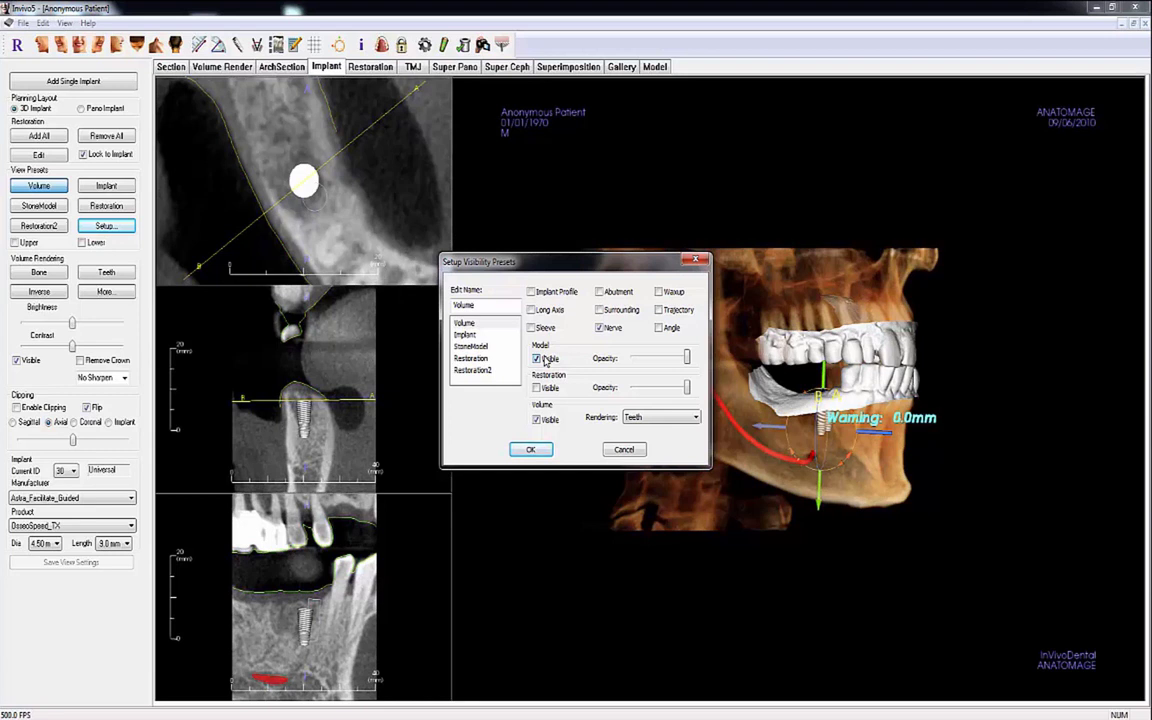
{"action": "left_click", "coordinate": [543, 360]}
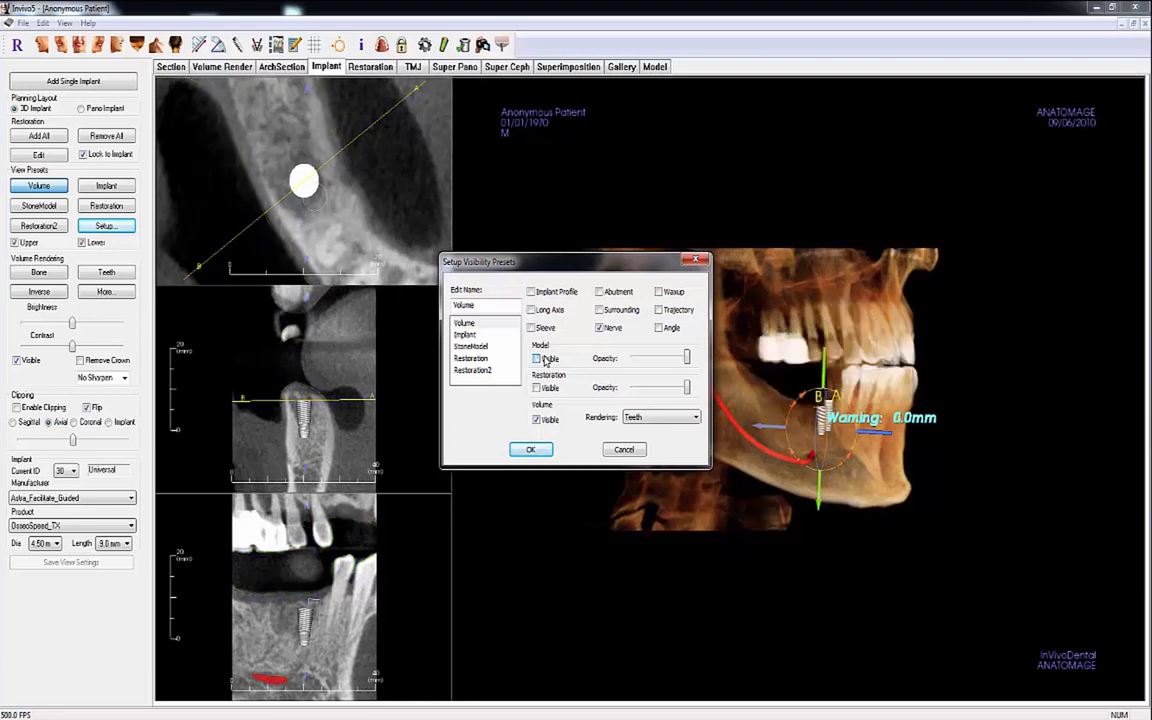
{"action": "left_click", "coordinate": [531, 449]}
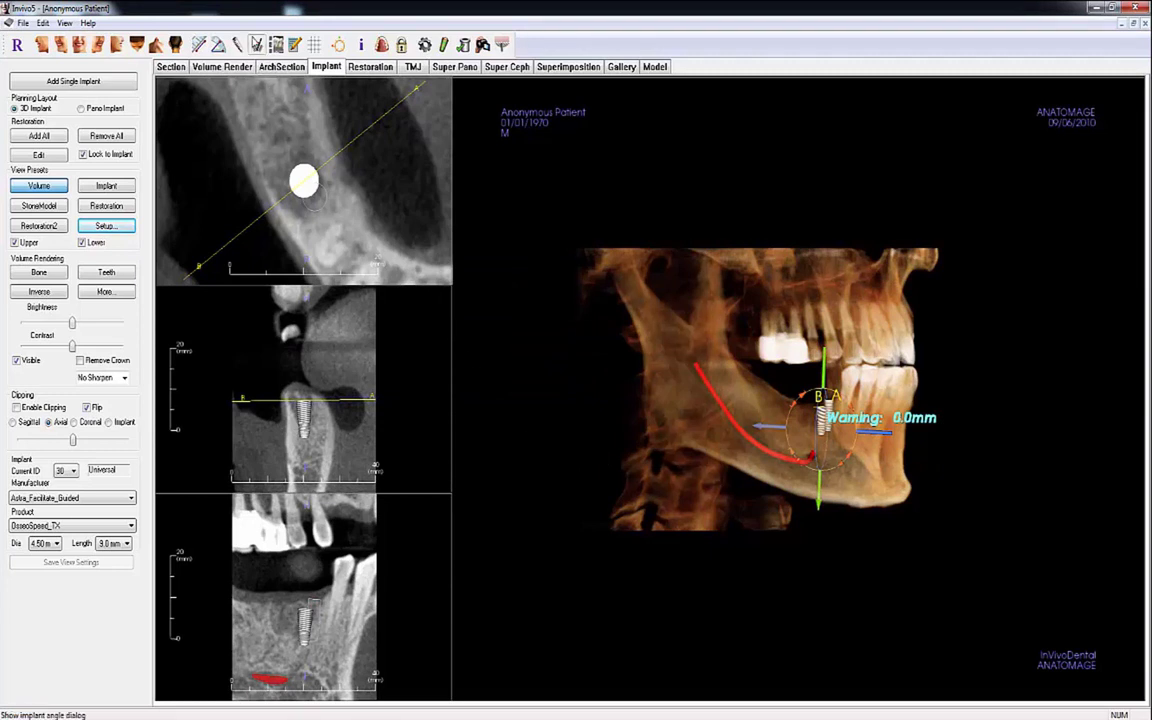
Step: Review the table of angles between the implants, and generate the implant summary for the Gallery without printing a reference chart
{"action": "left_click", "coordinate": [257, 45]}
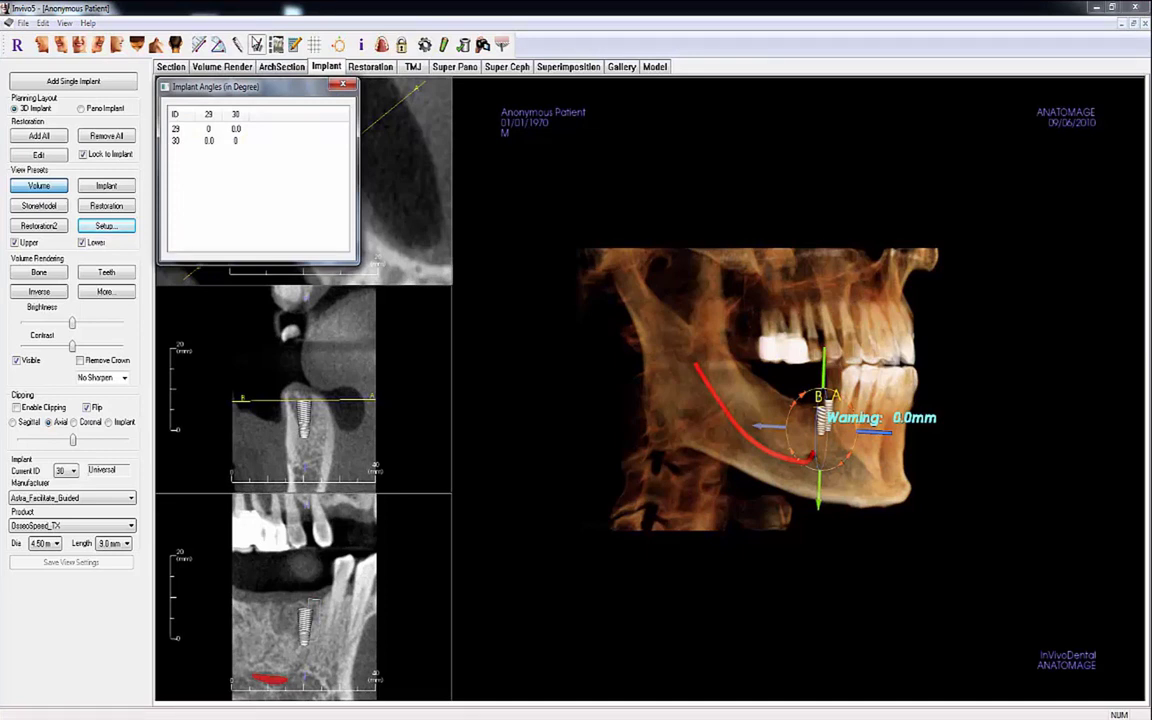
{"action": "left_click", "coordinate": [342, 87]}
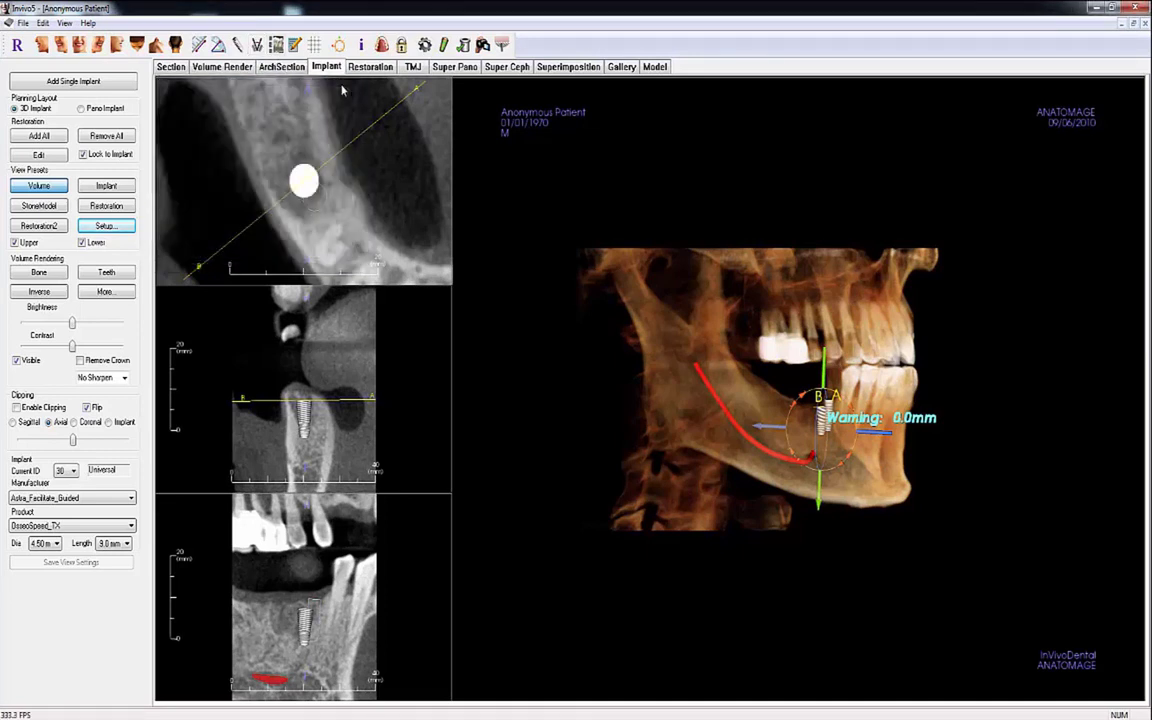
{"action": "left_click", "coordinate": [295, 45]}
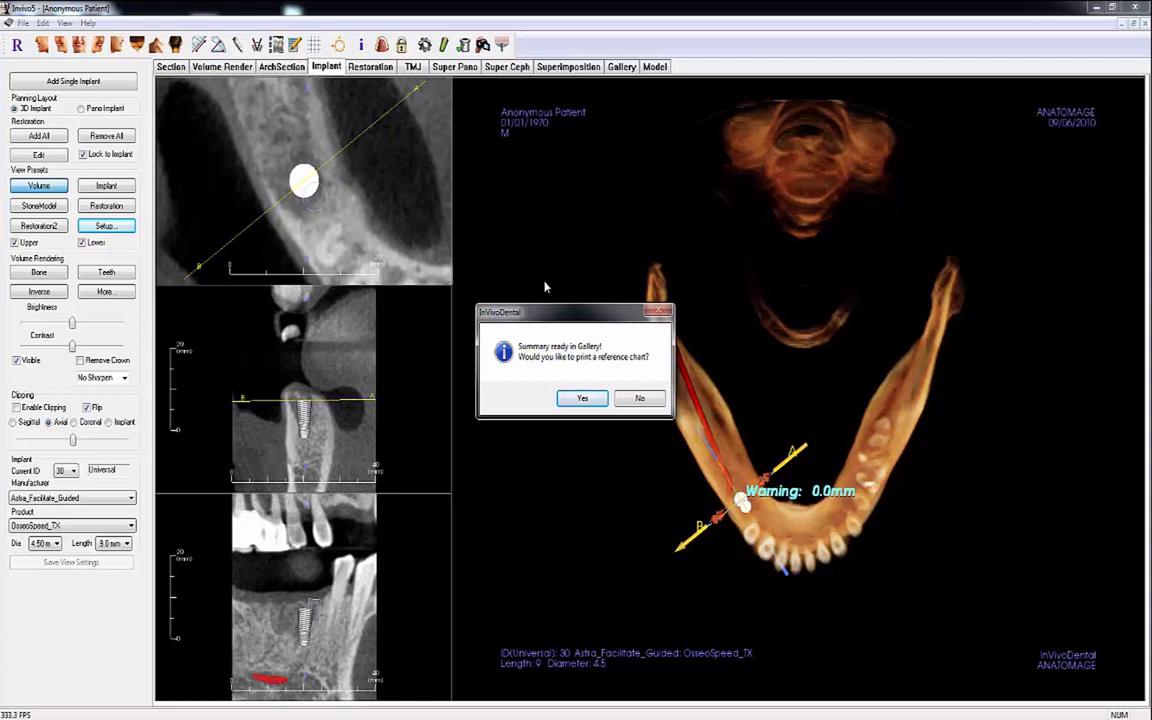
{"action": "left_click", "coordinate": [630, 400]}
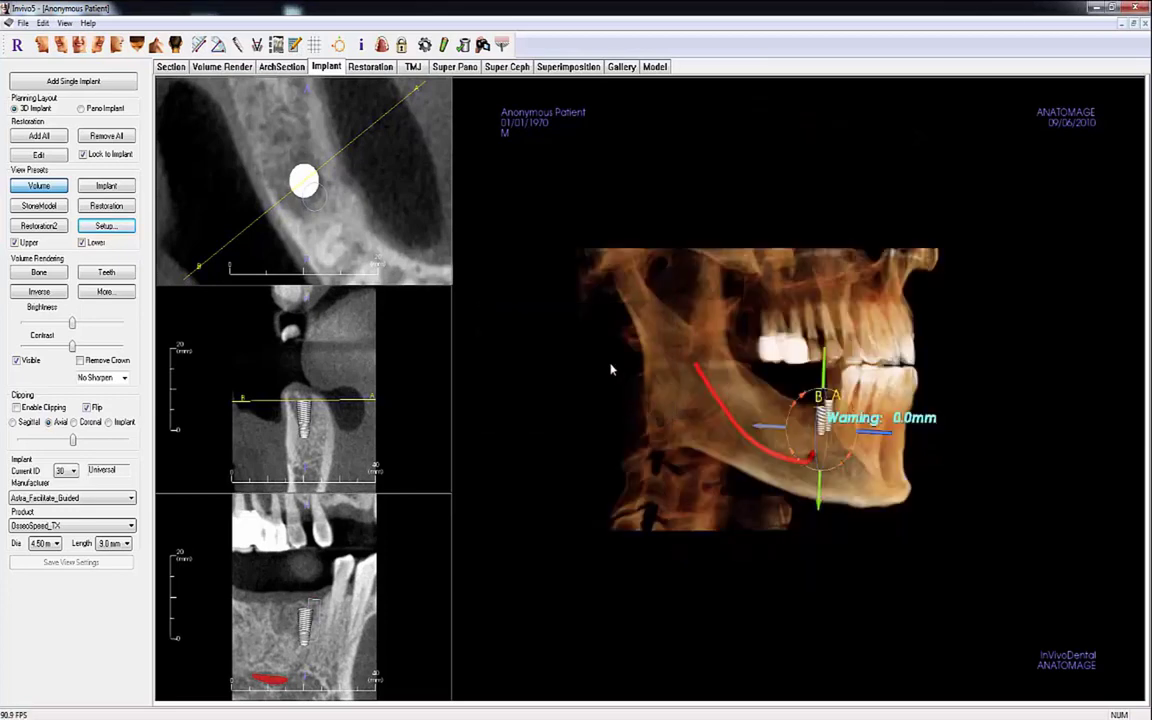
Step: Review the sleeve interference preferences without running the check, and preview the view sequence animation settings
{"action": "left_click", "coordinate": [465, 46]}
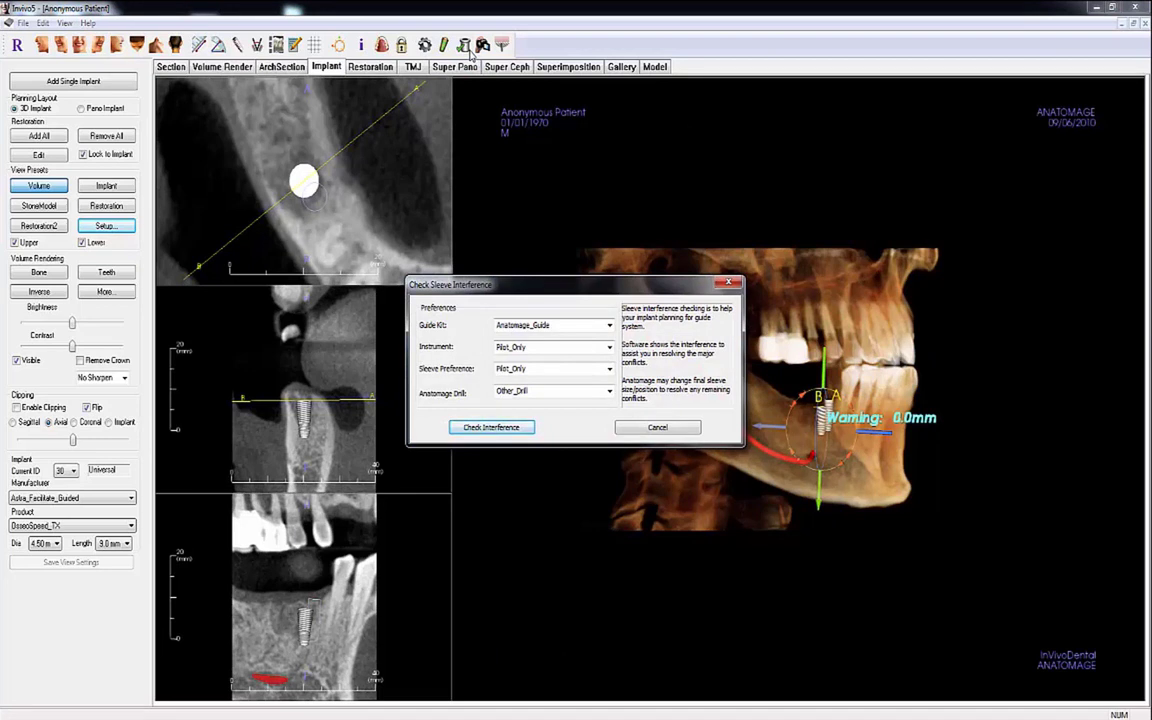
{"action": "left_click", "coordinate": [657, 428]}
{"action": "left_click", "coordinate": [483, 45]}
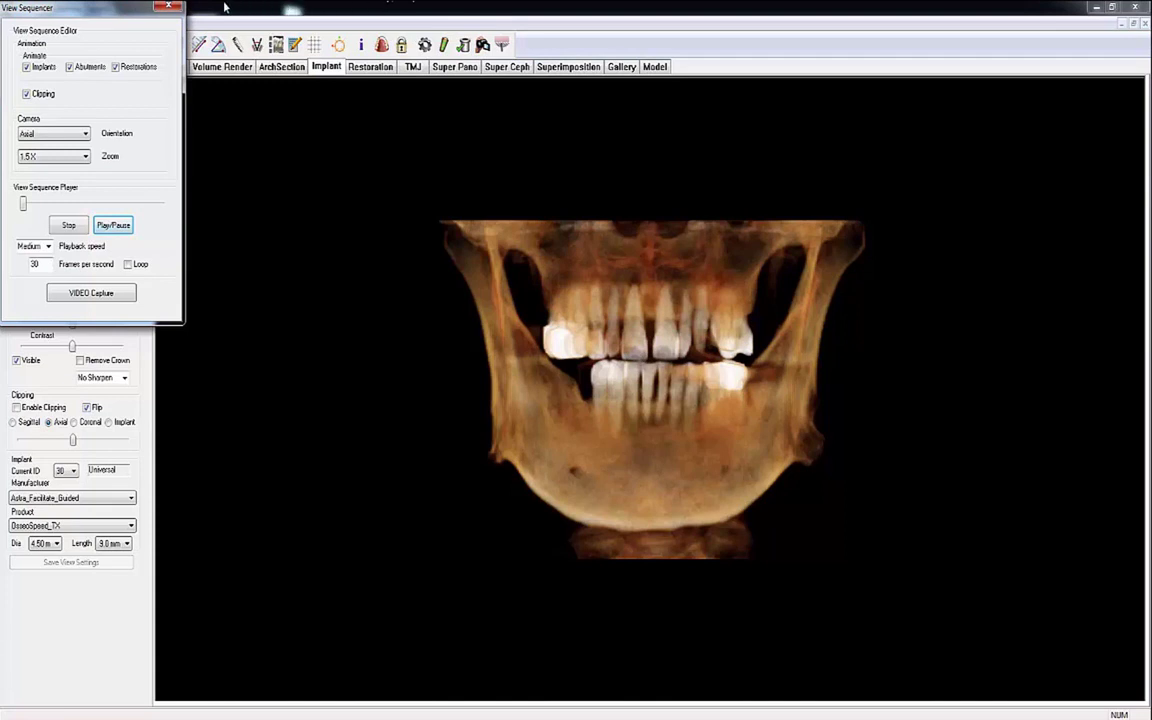
{"action": "left_click", "coordinate": [170, 8]}
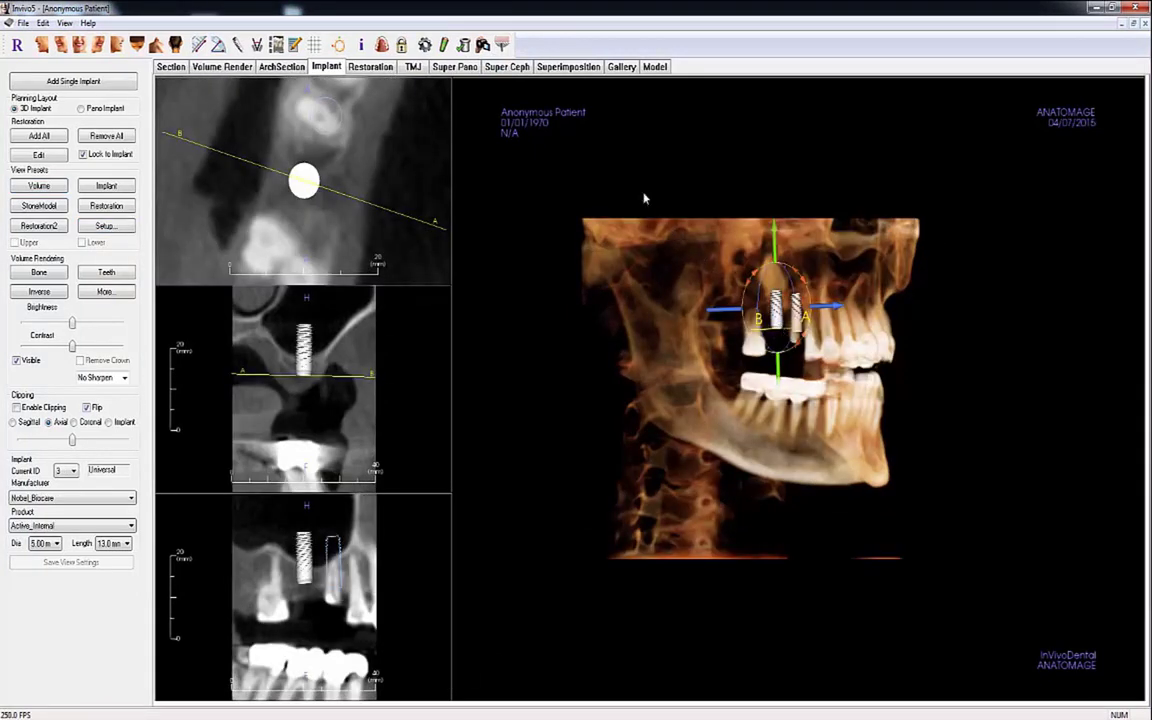
Step: Estimate the sinus bone grafting volume around implant 3 from a point above it in the cross section, and delete the sinus graft object
{"action": "left_click", "coordinate": [502, 45]}
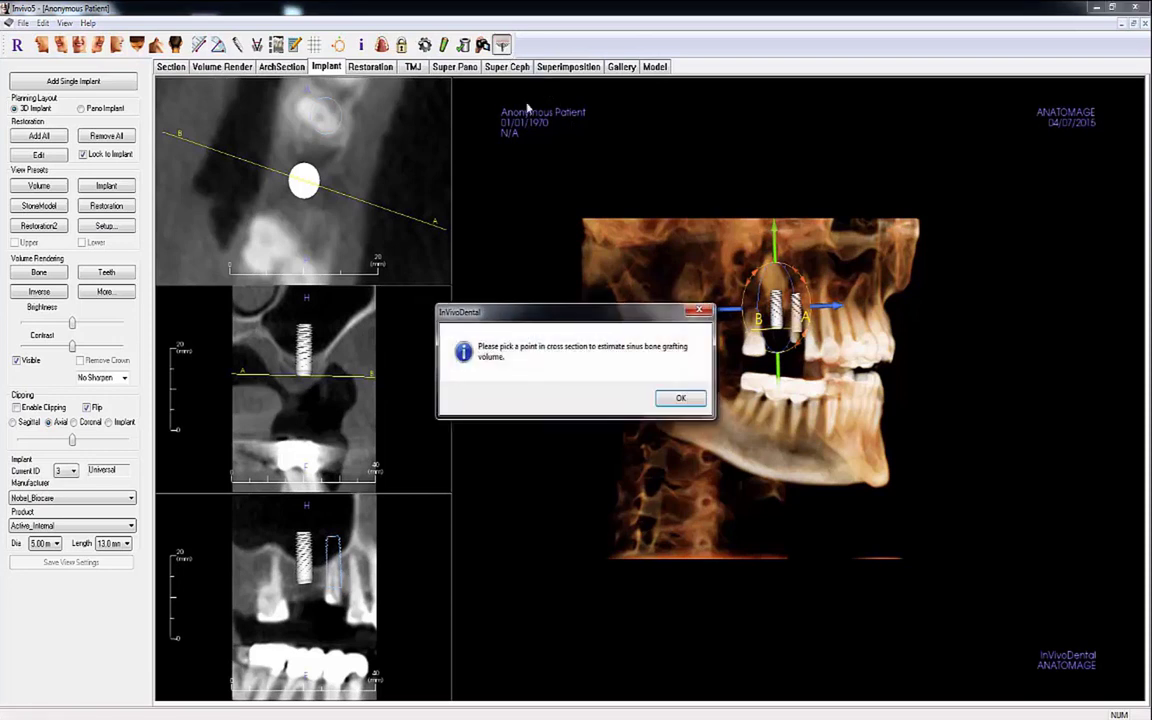
{"action": "left_click", "coordinate": [668, 397]}
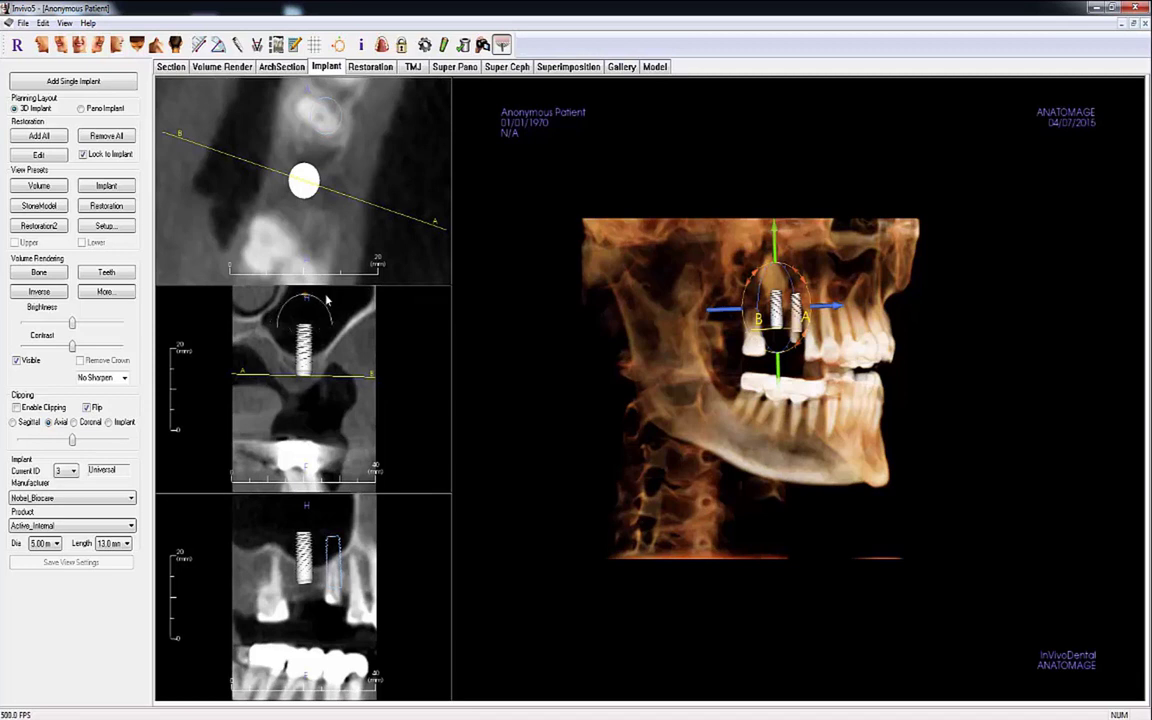
{"action": "left_click", "coordinate": [326, 299]}
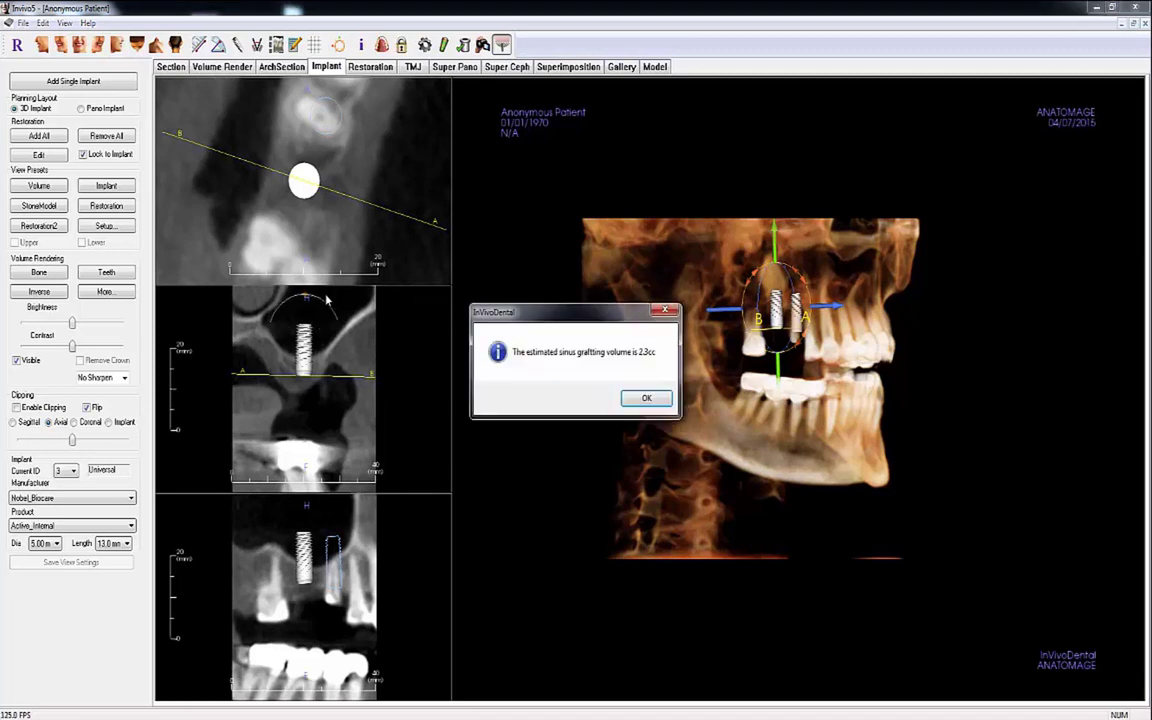
{"action": "left_click", "coordinate": [646, 398]}
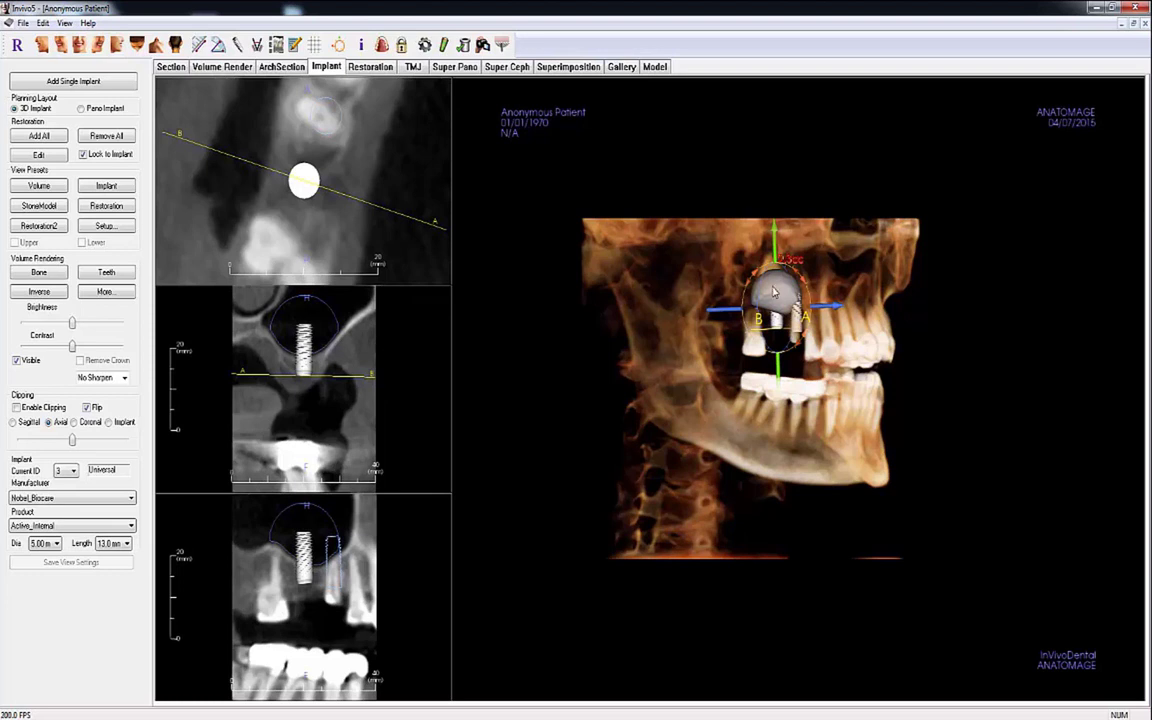
{"action": "key", "text": "Delete"}
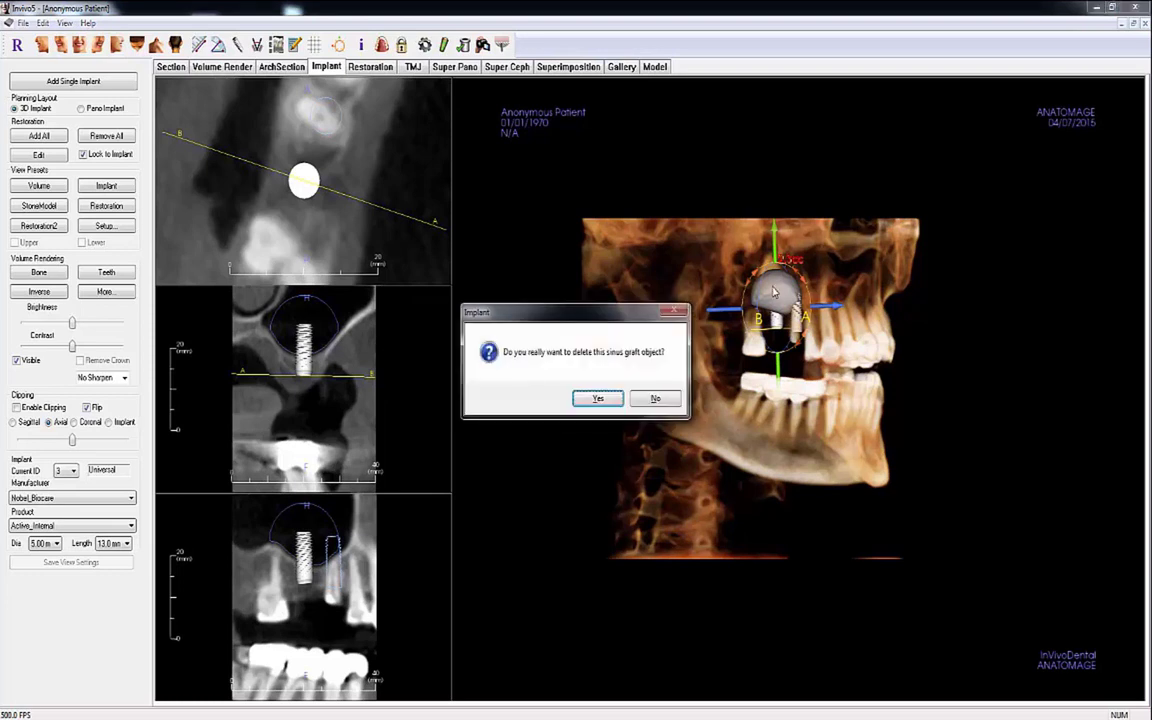
{"action": "key", "text": "Return"}
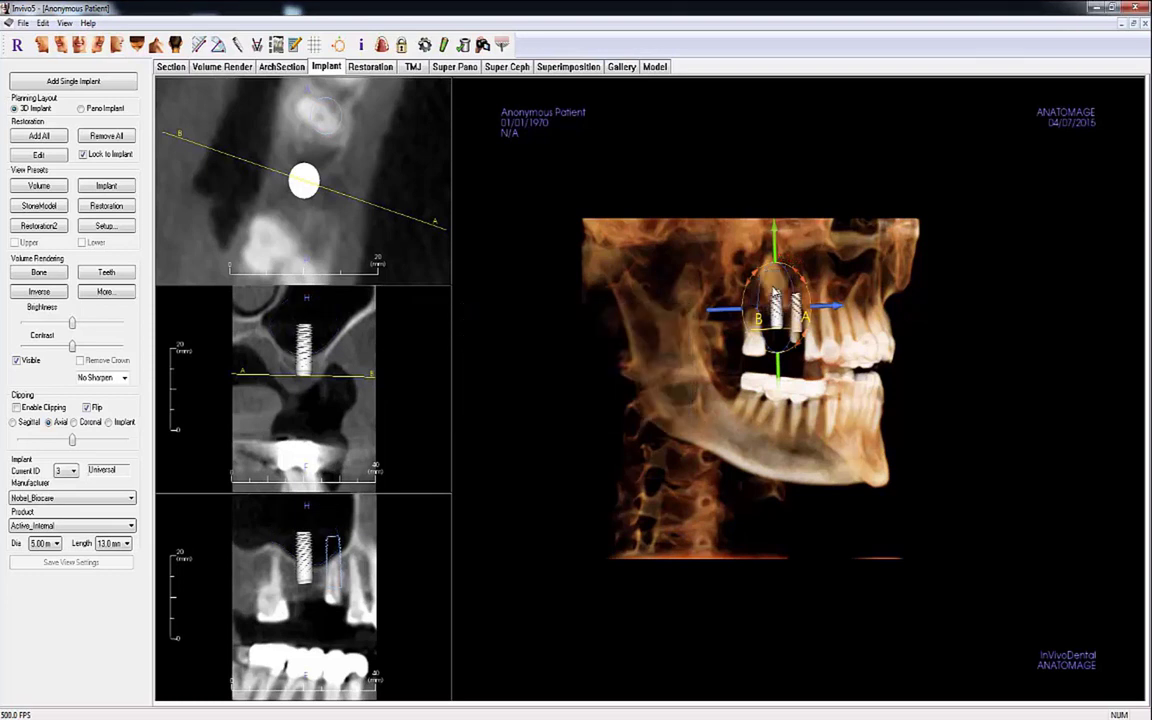